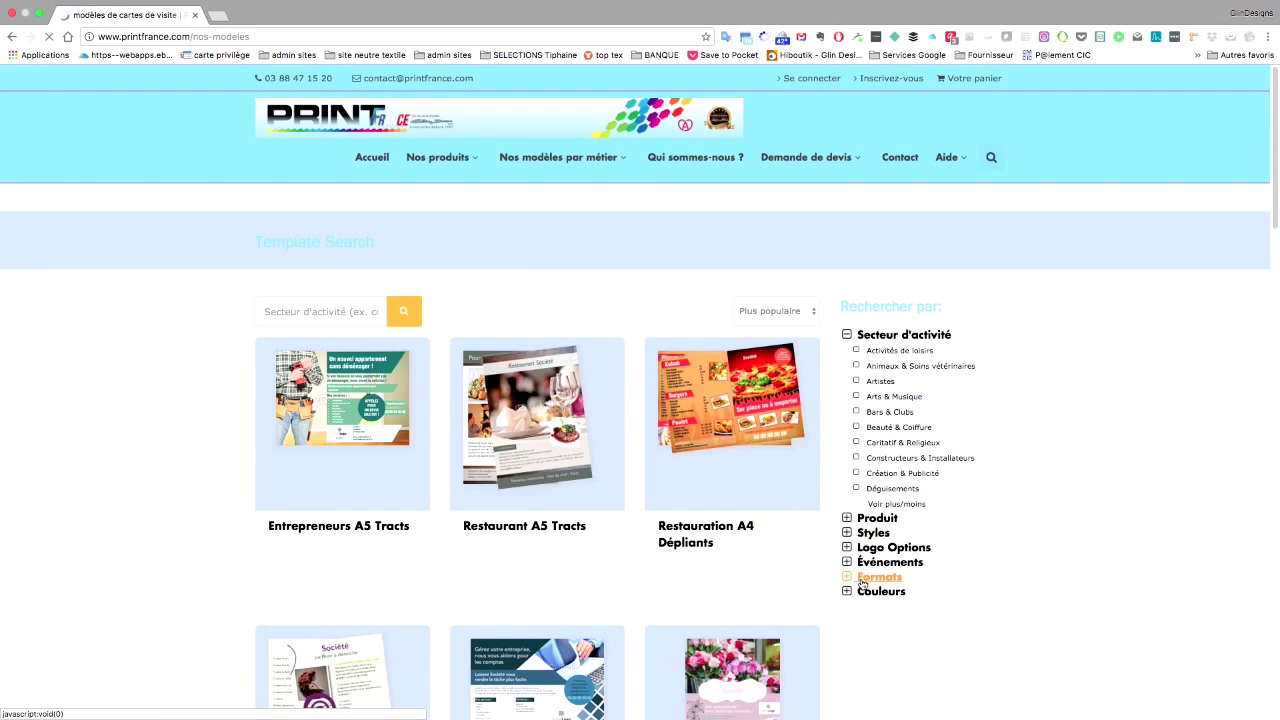
Step: Filter the templates by the 1/3 A4 (99x210mm) format and start customizing the Électriciens 1/3 A4 Tracts template
click(862, 580)
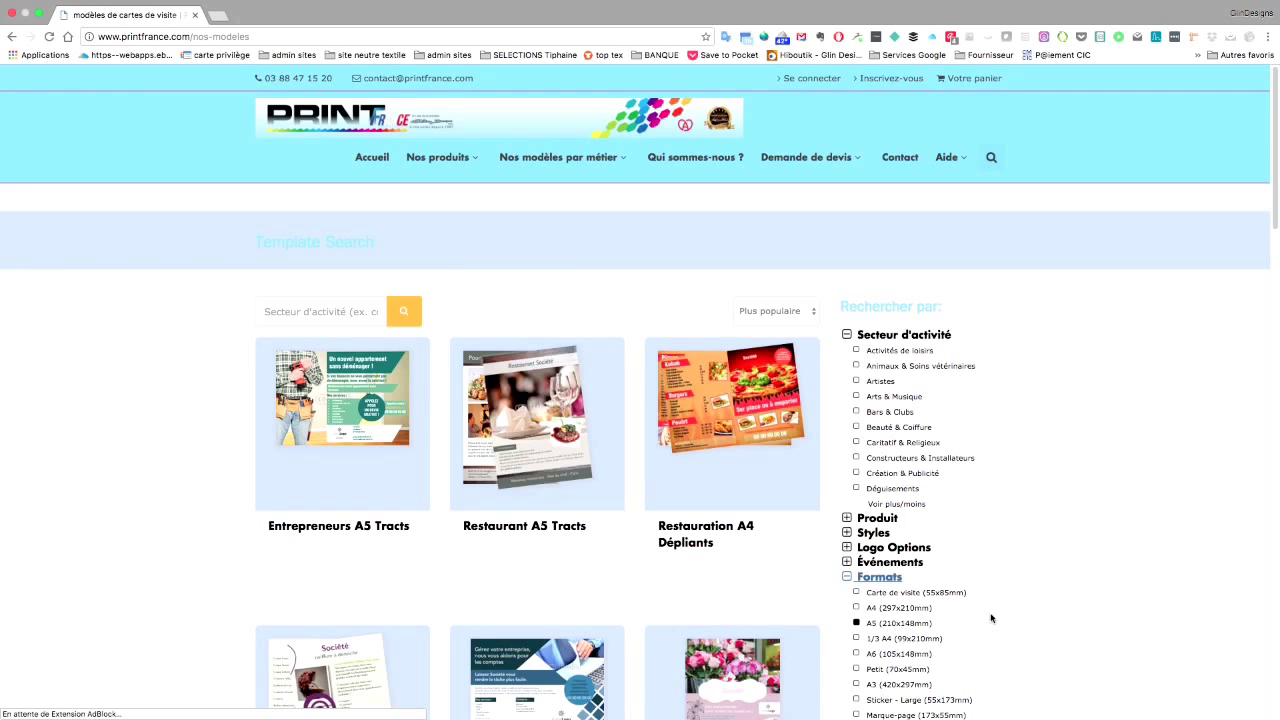
click(903, 638)
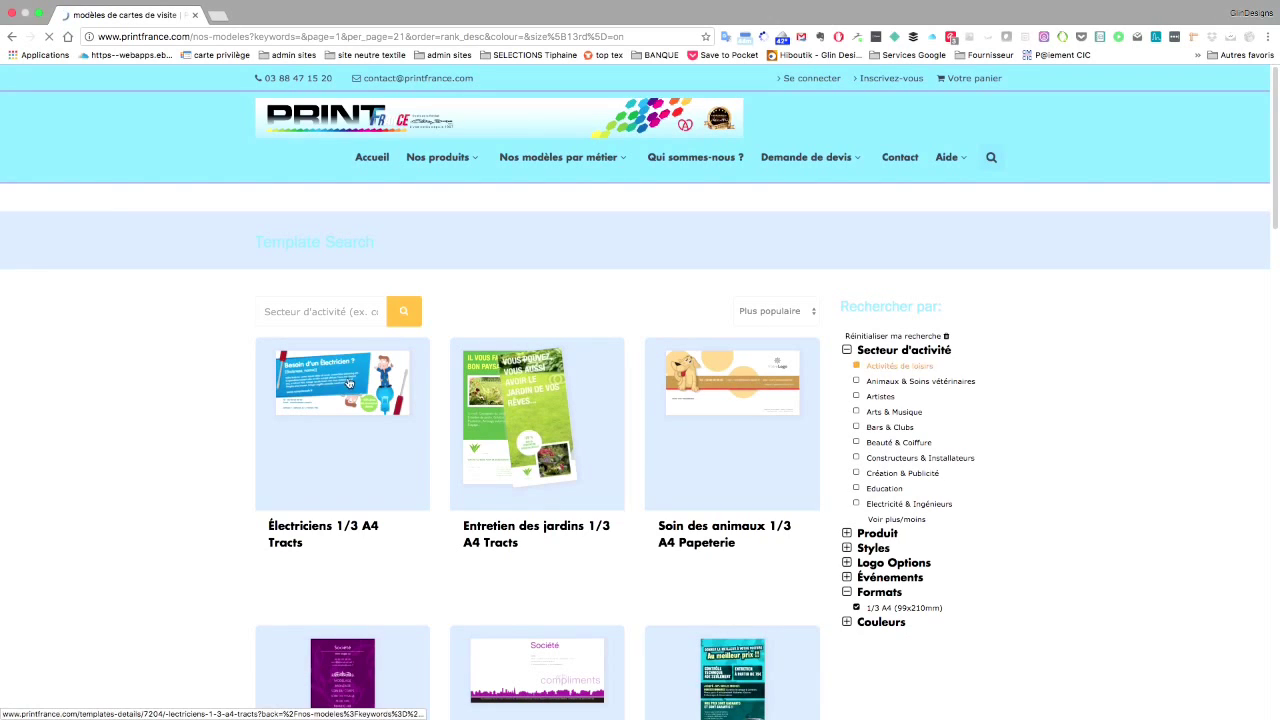
mouse_move(348, 383)
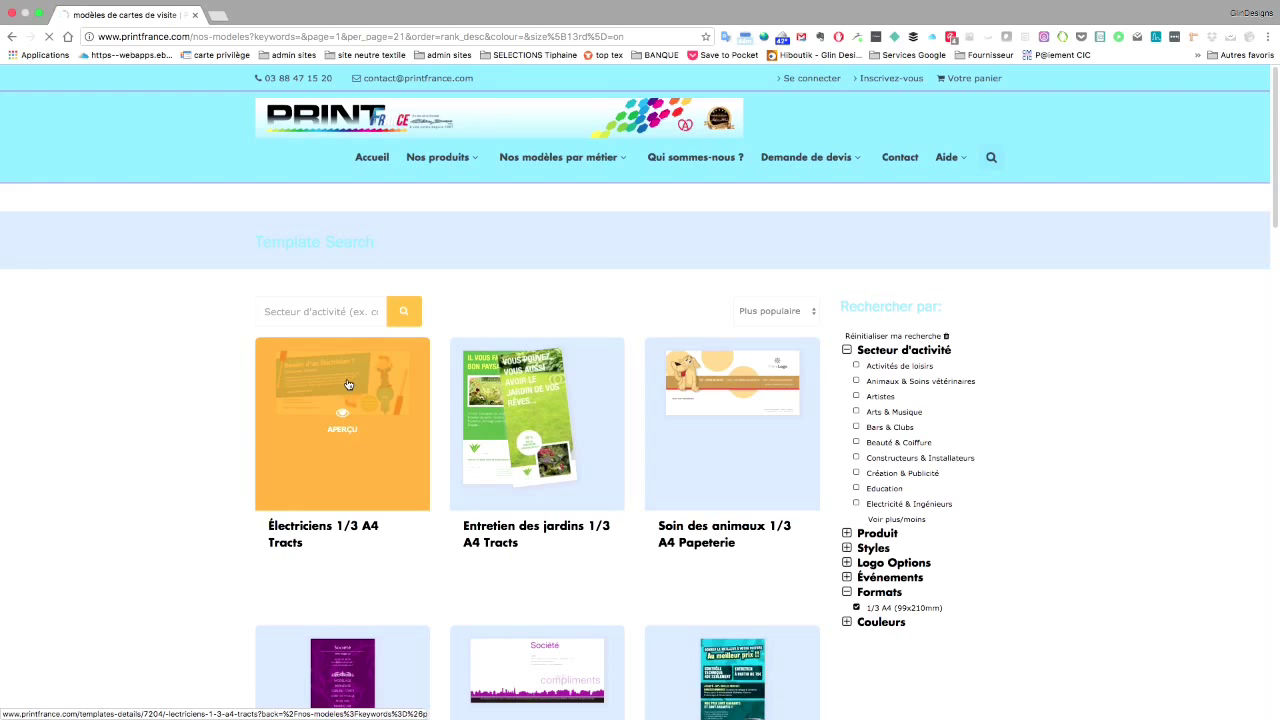
click(348, 383)
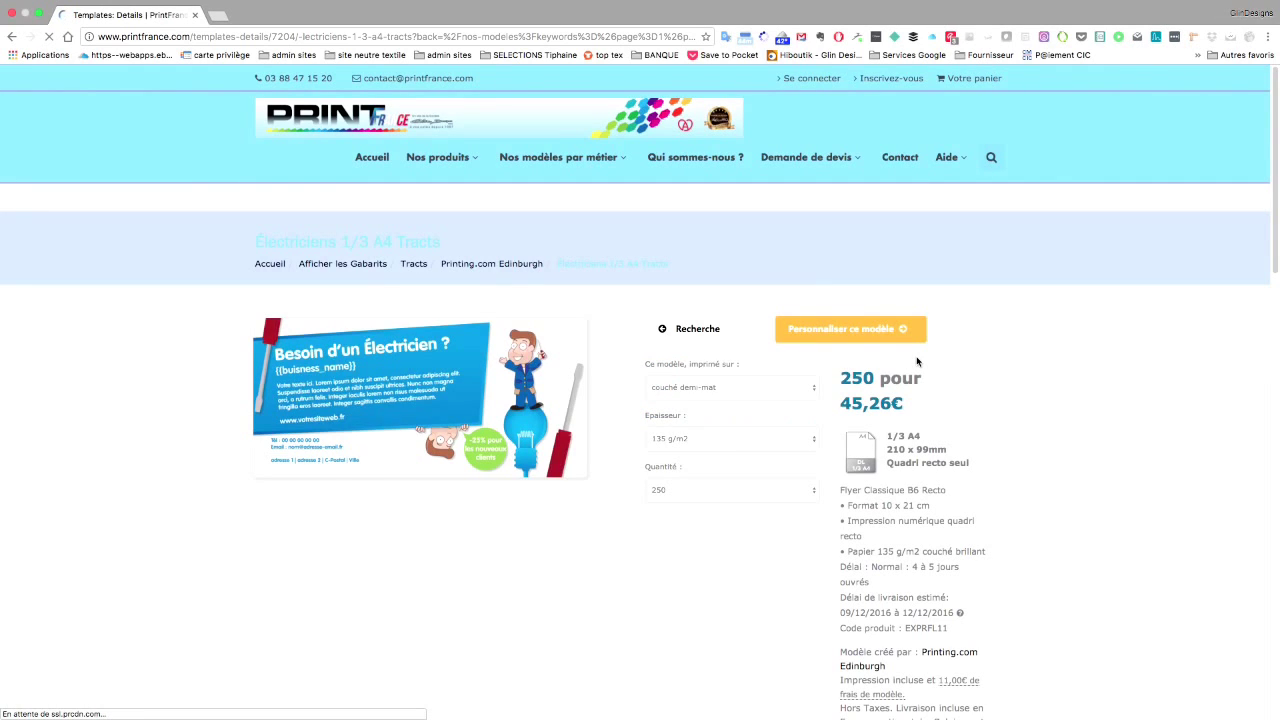
click(869, 333)
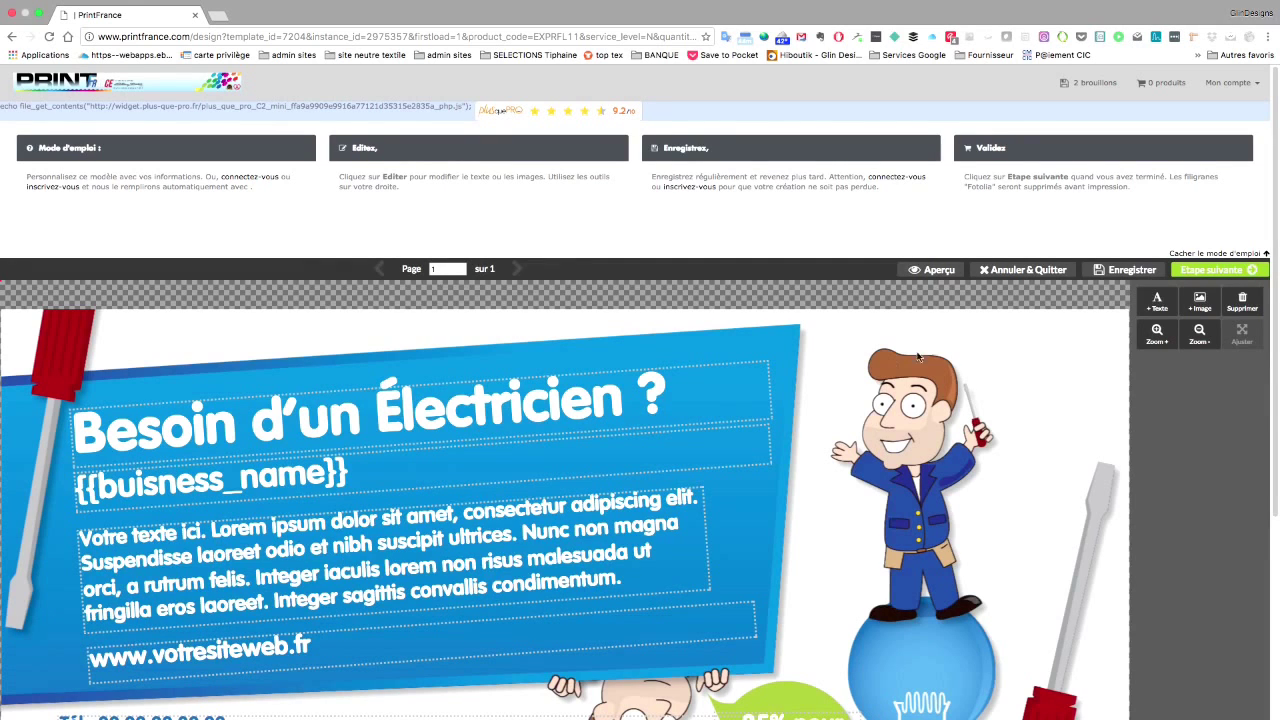
Step: Add an image placeholder to the flyer and place it in the page's top-left corner
click(1200, 302)
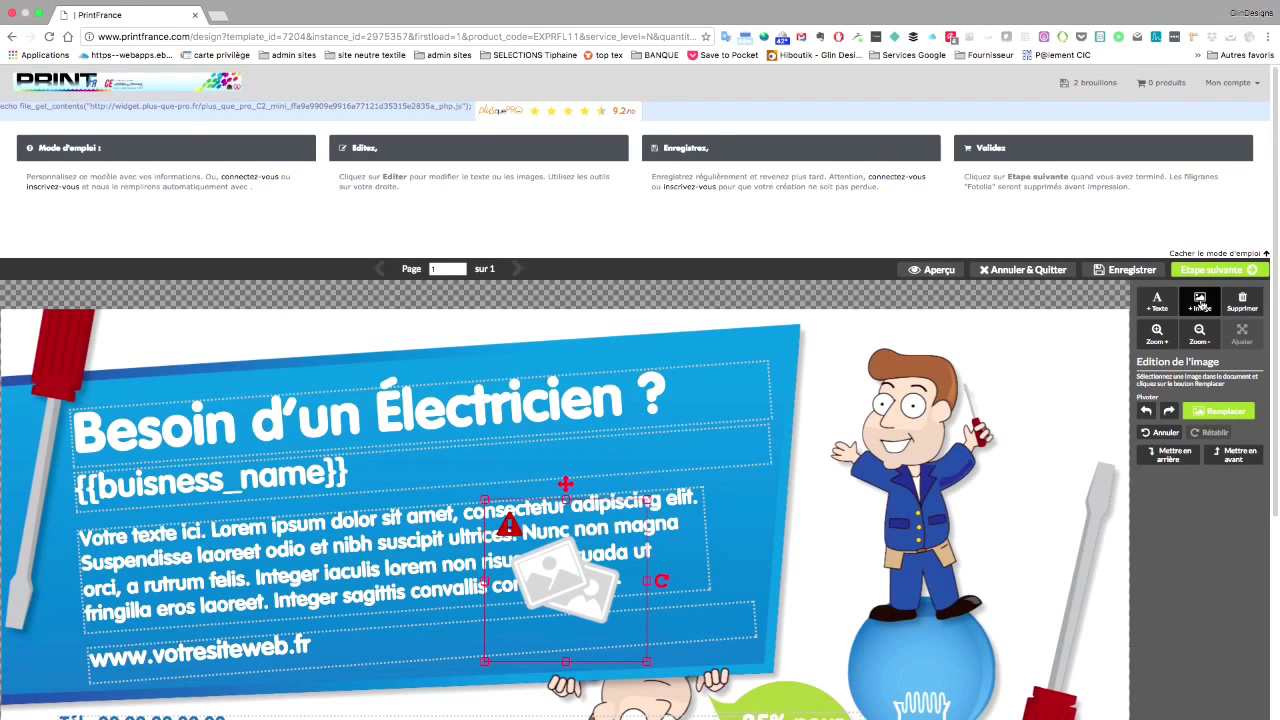
click(567, 584)
drag(567, 584, 291, 441)
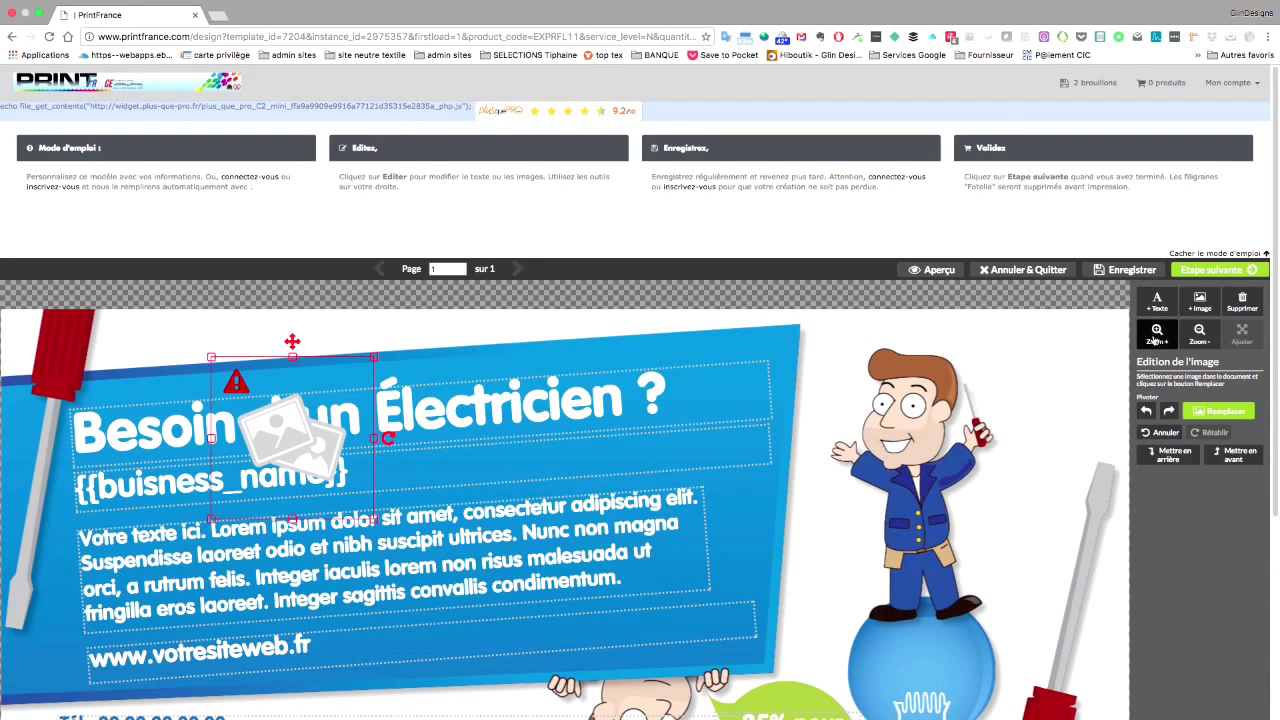
click(1196, 336)
click(1200, 338)
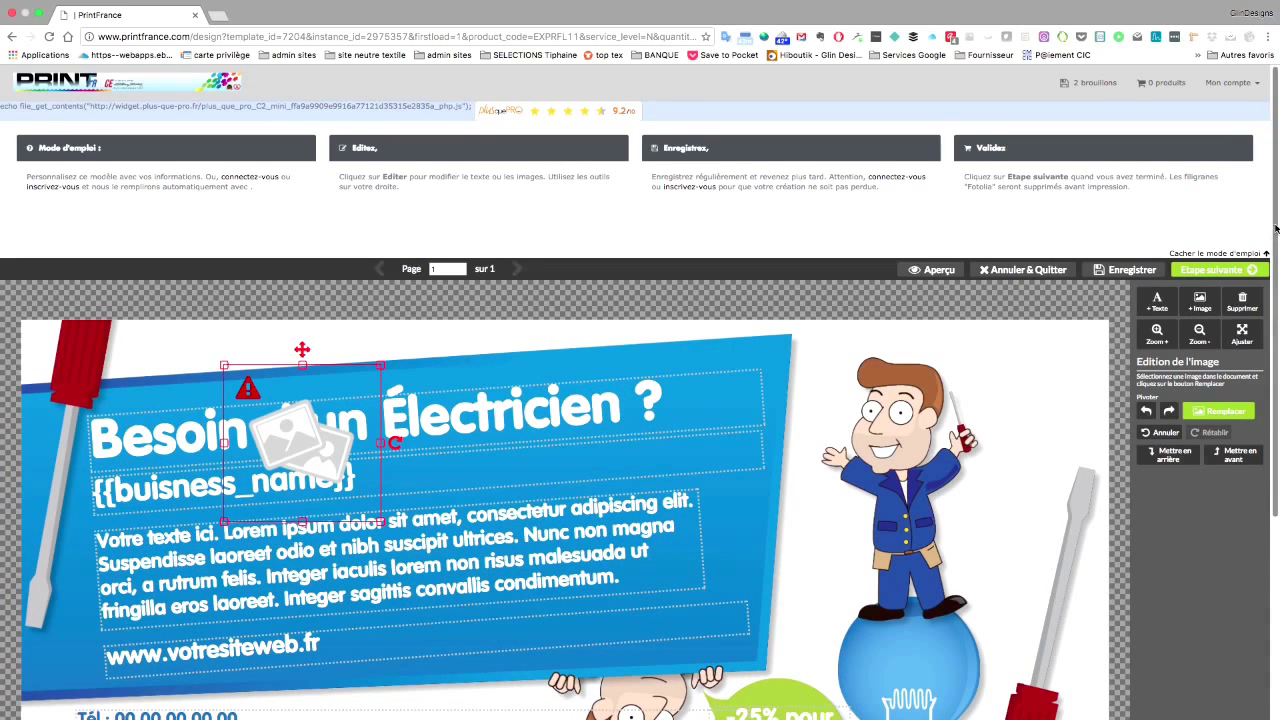
drag(1270, 220, 1273, 328)
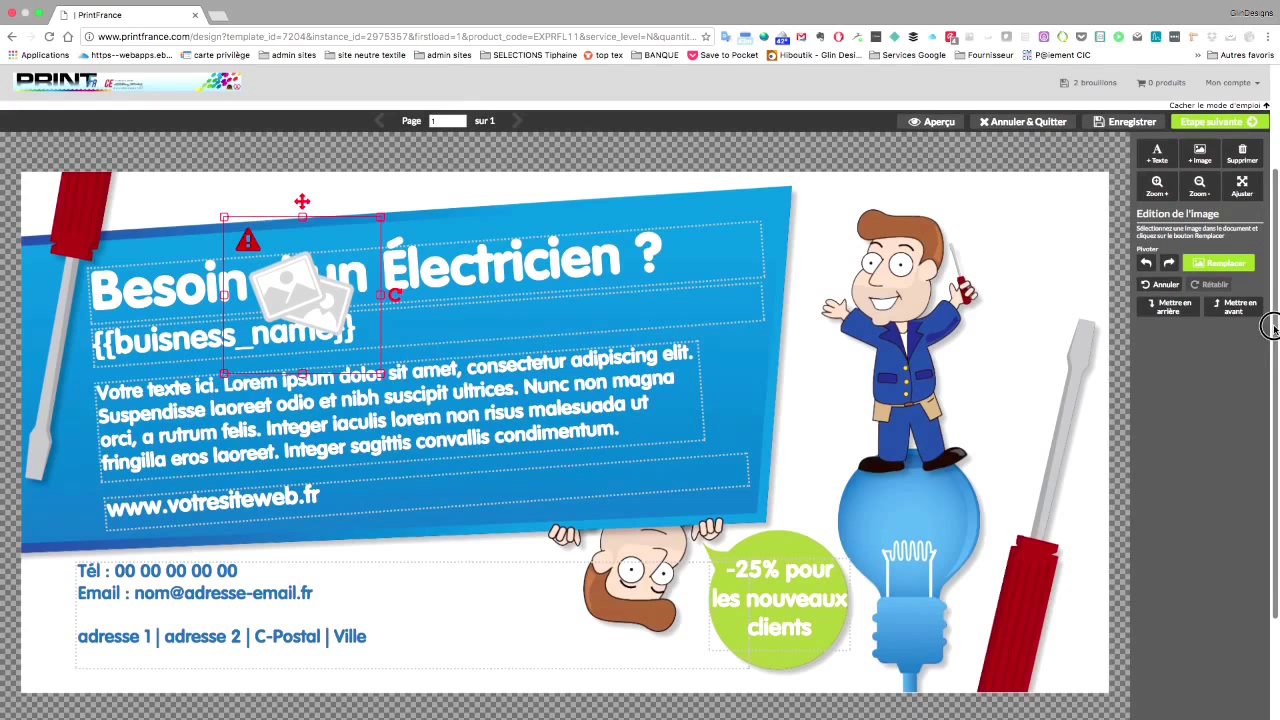
drag(323, 303, 103, 249)
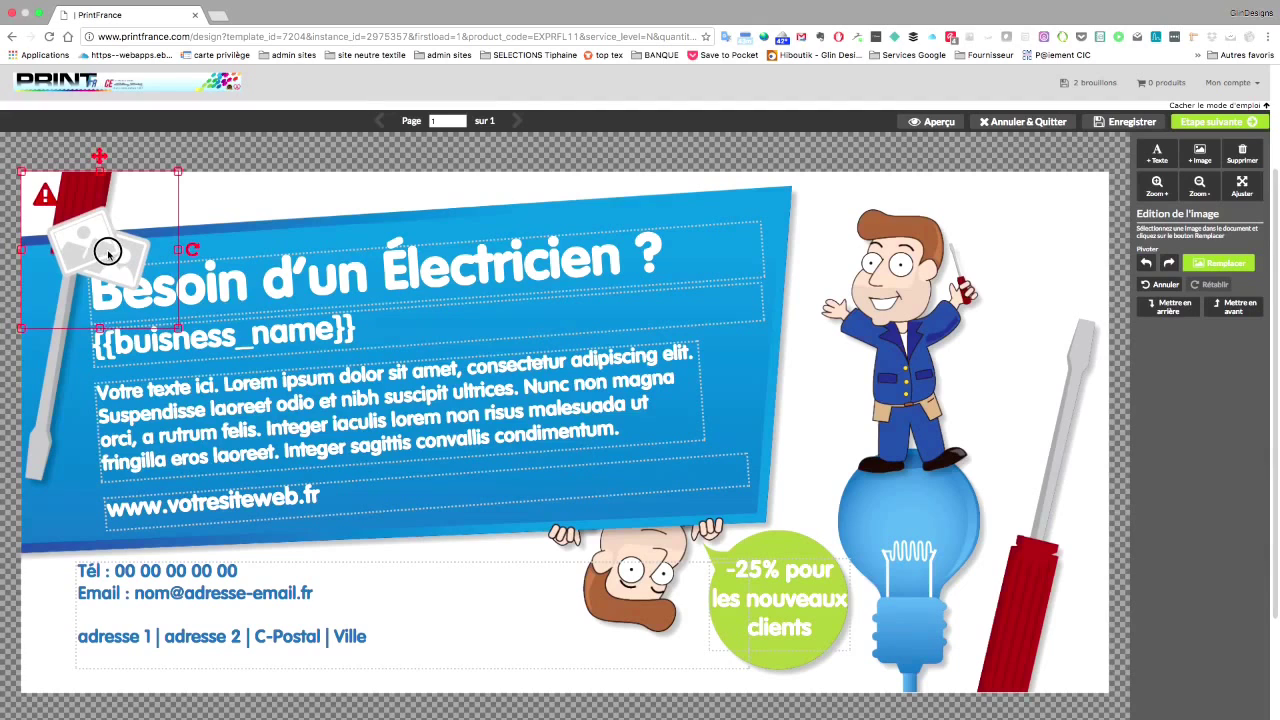
Step: Enlarge the image placeholder to cover the full height and width of the flyer
drag(176, 325, 181, 331)
drag(917, 553, 1084, 695)
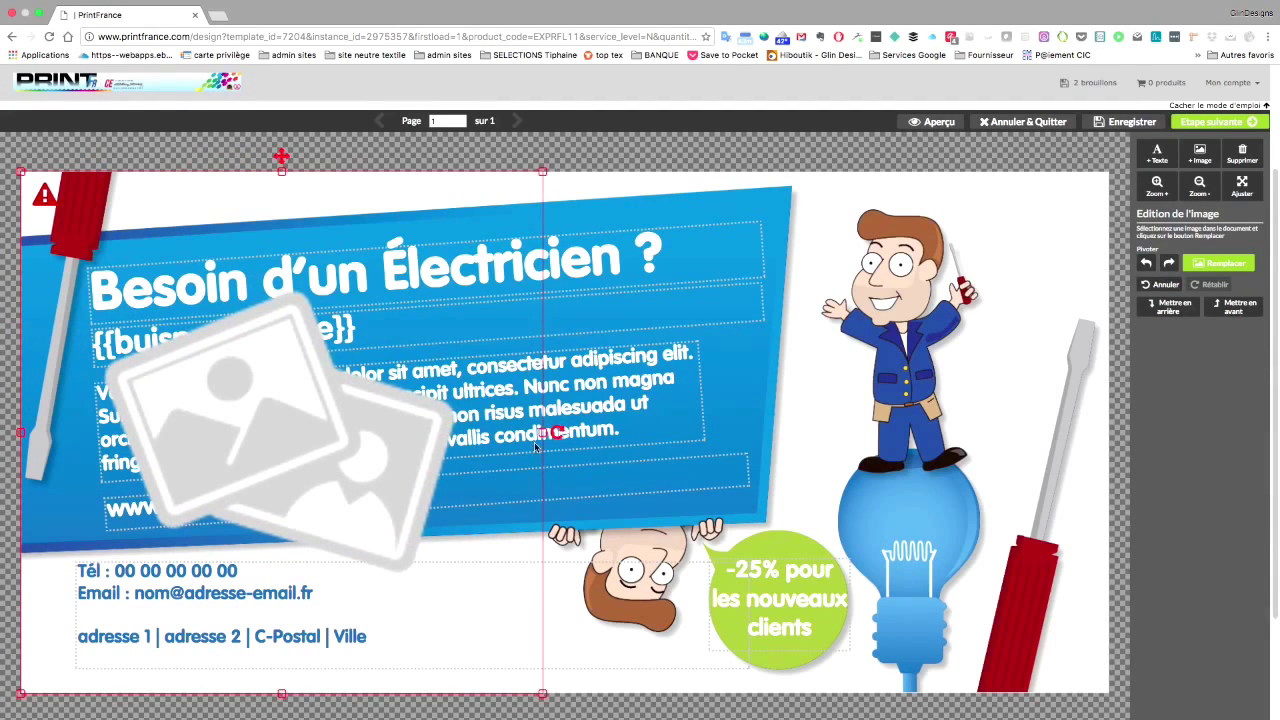
drag(543, 433, 1127, 458)
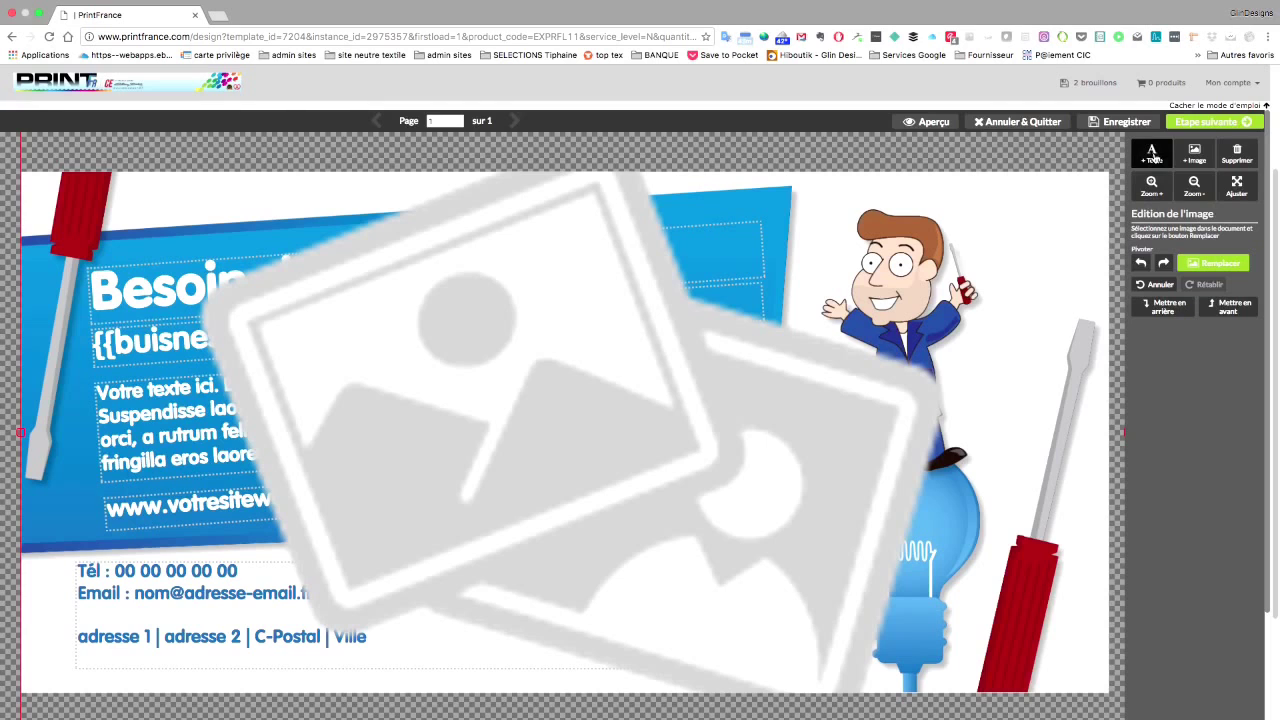
Step: Search the Fotolia library for "voeux" and replace the placeholder with the "Meilleurs voeux" tag image with pine cones
click(1215, 263)
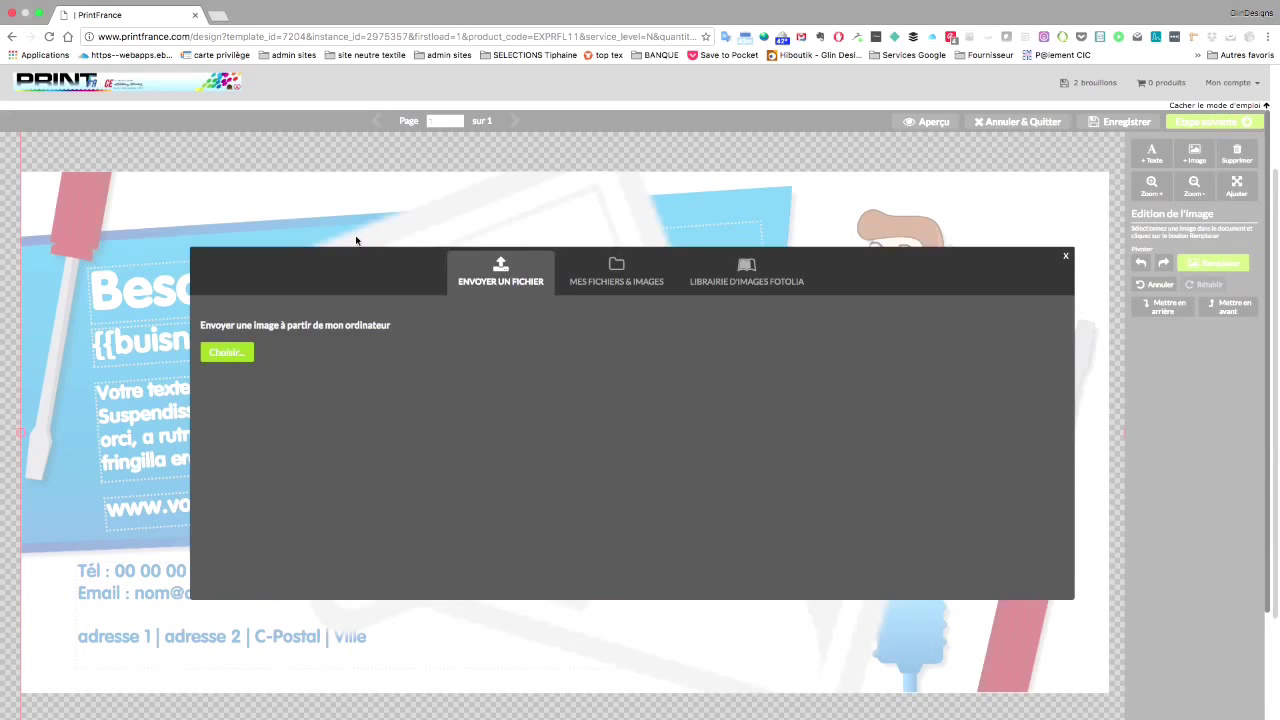
click(748, 267)
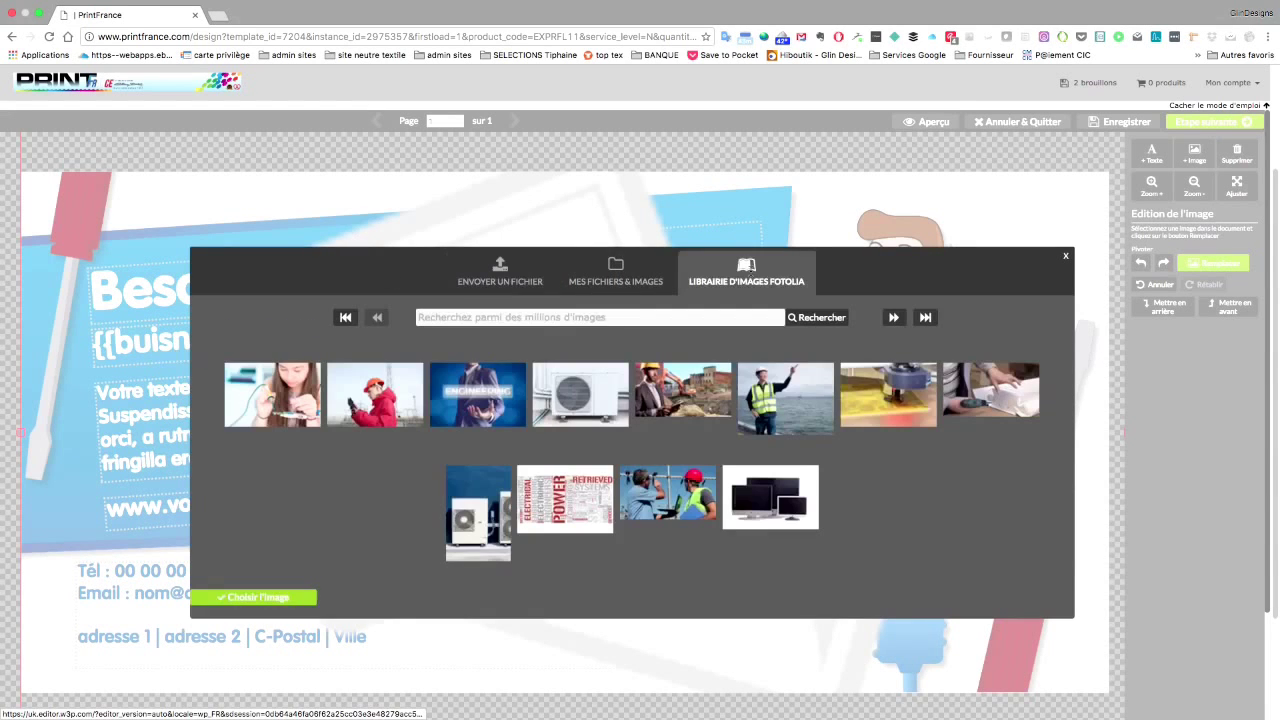
click(614, 321)
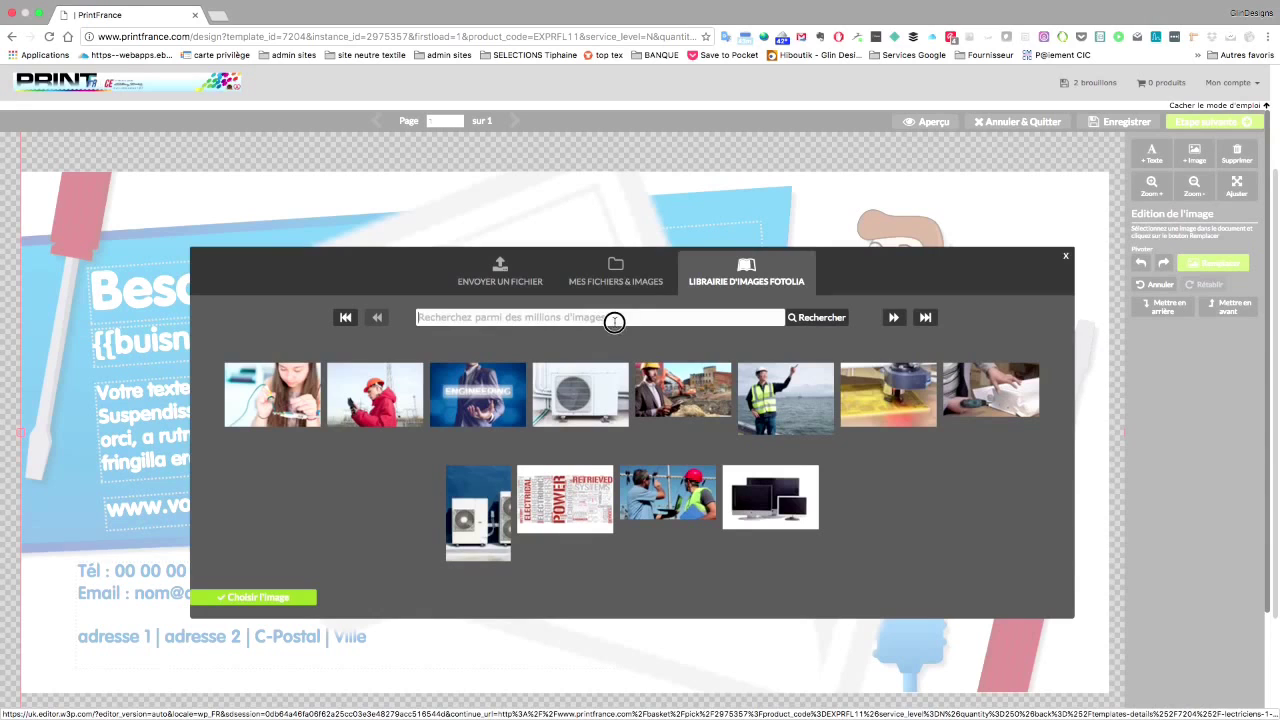
text(voeux)
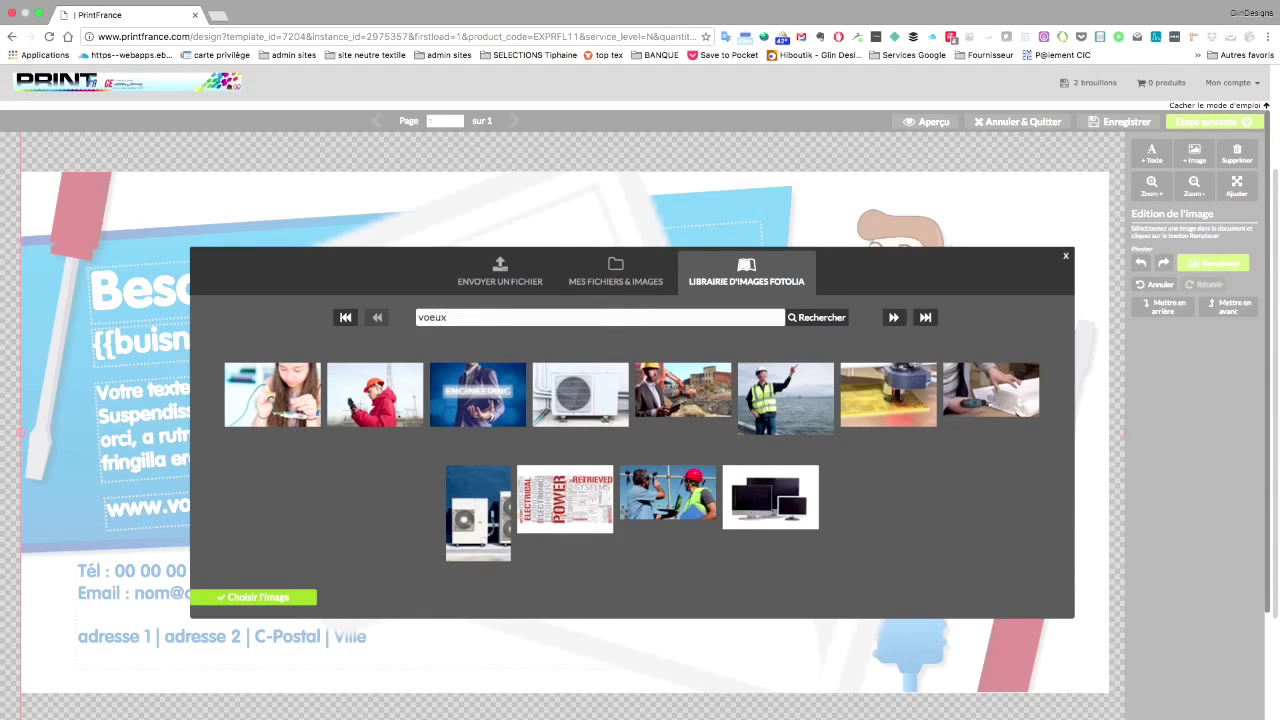
click(798, 320)
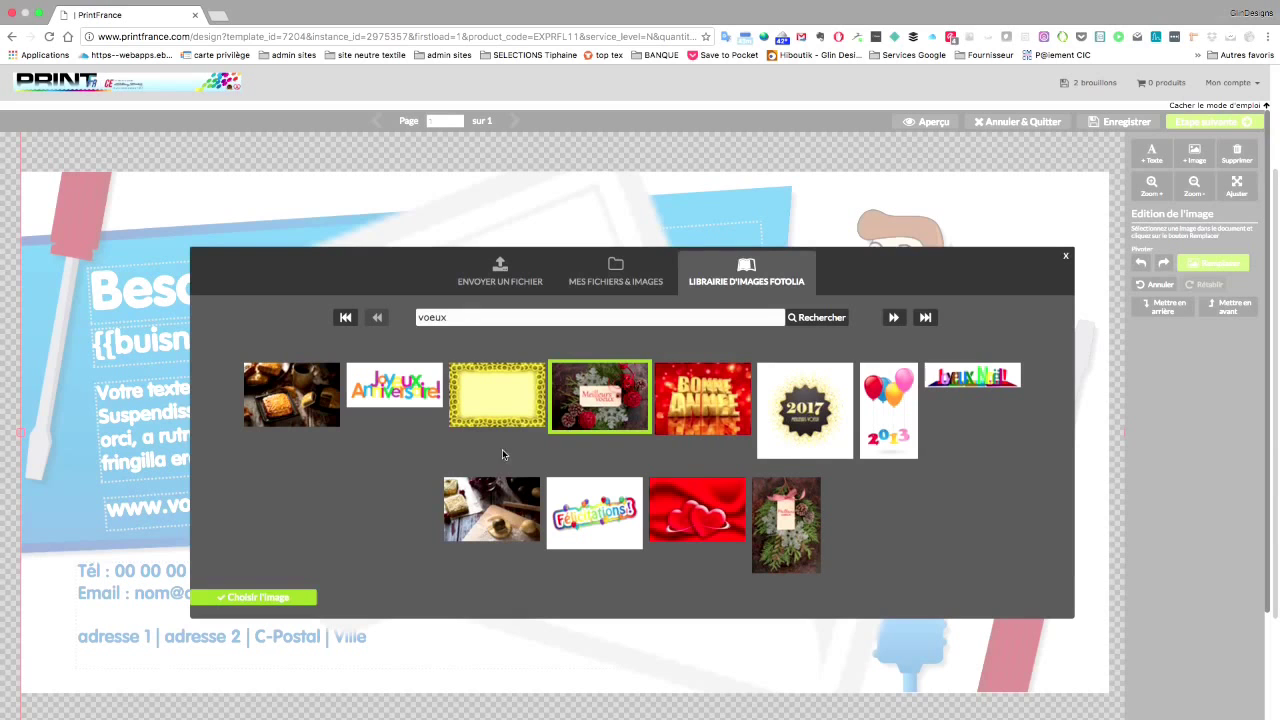
click(277, 599)
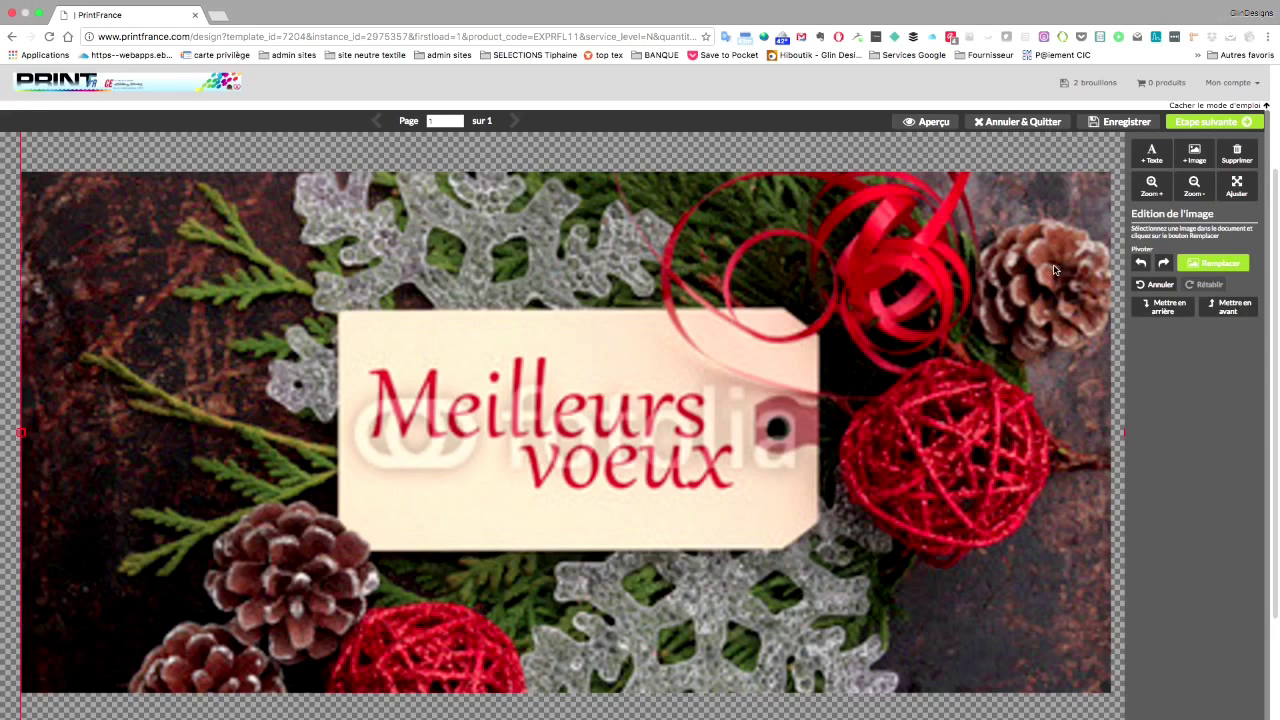
Step: Bring the contact details text block in front of the greeting image, and reposition the image over the flyer
drag(376, 227, 598, 235)
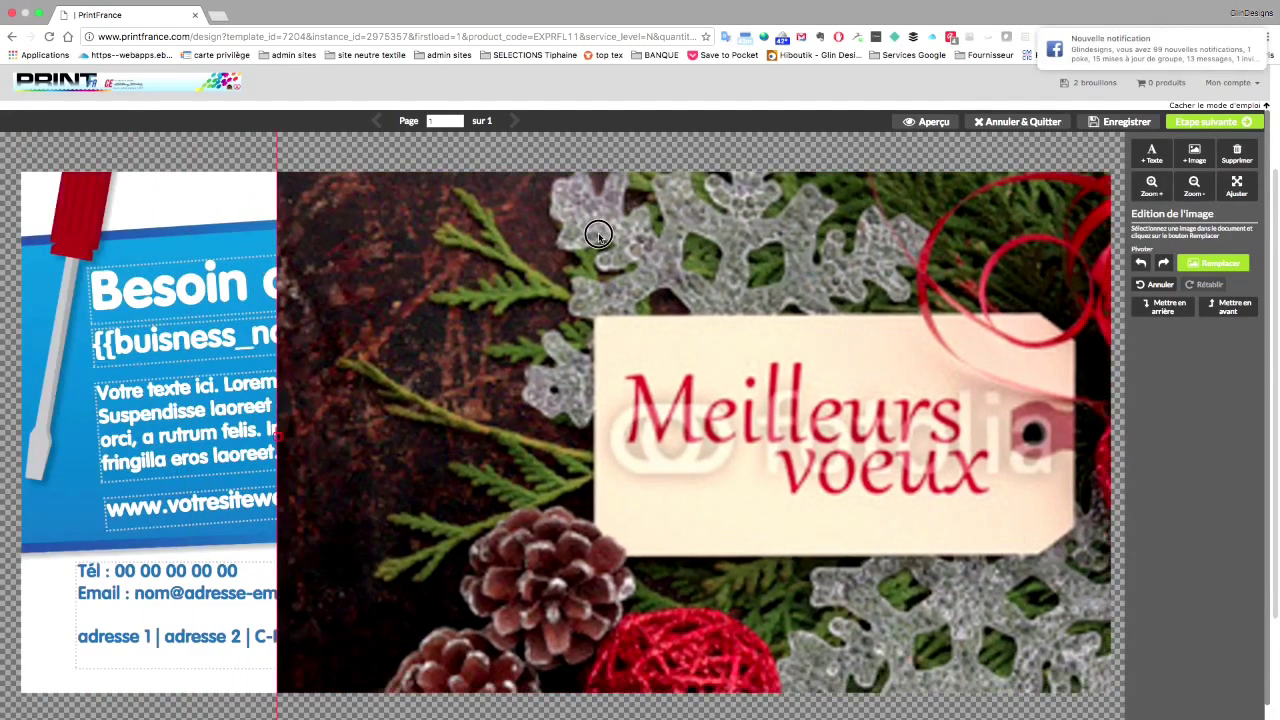
click(117, 572)
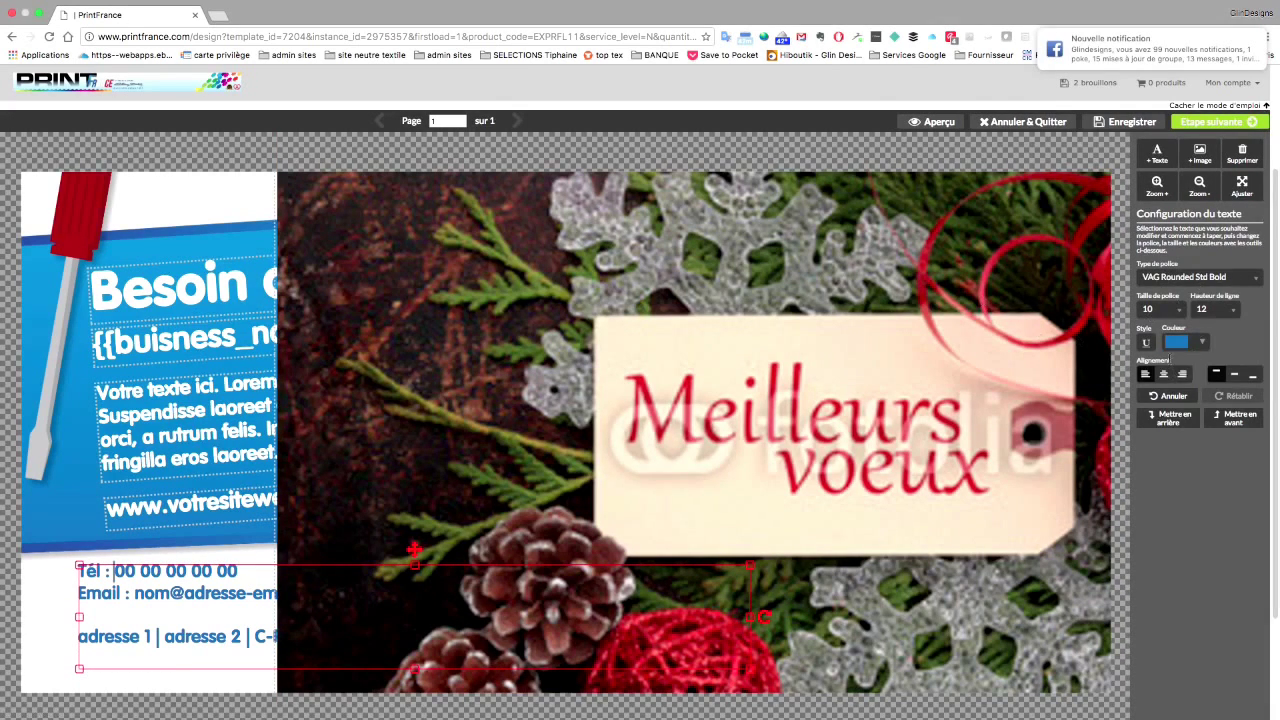
click(1225, 419)
click(1225, 419)
click(1230, 423)
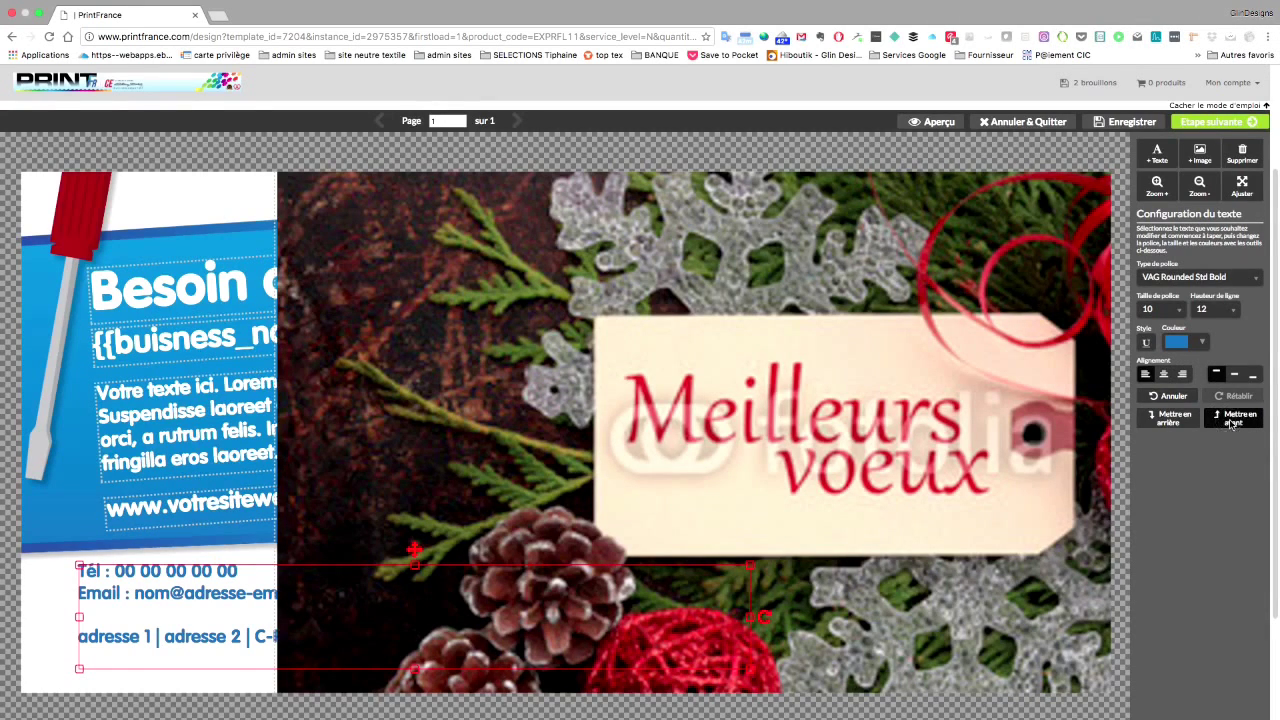
click(1232, 423)
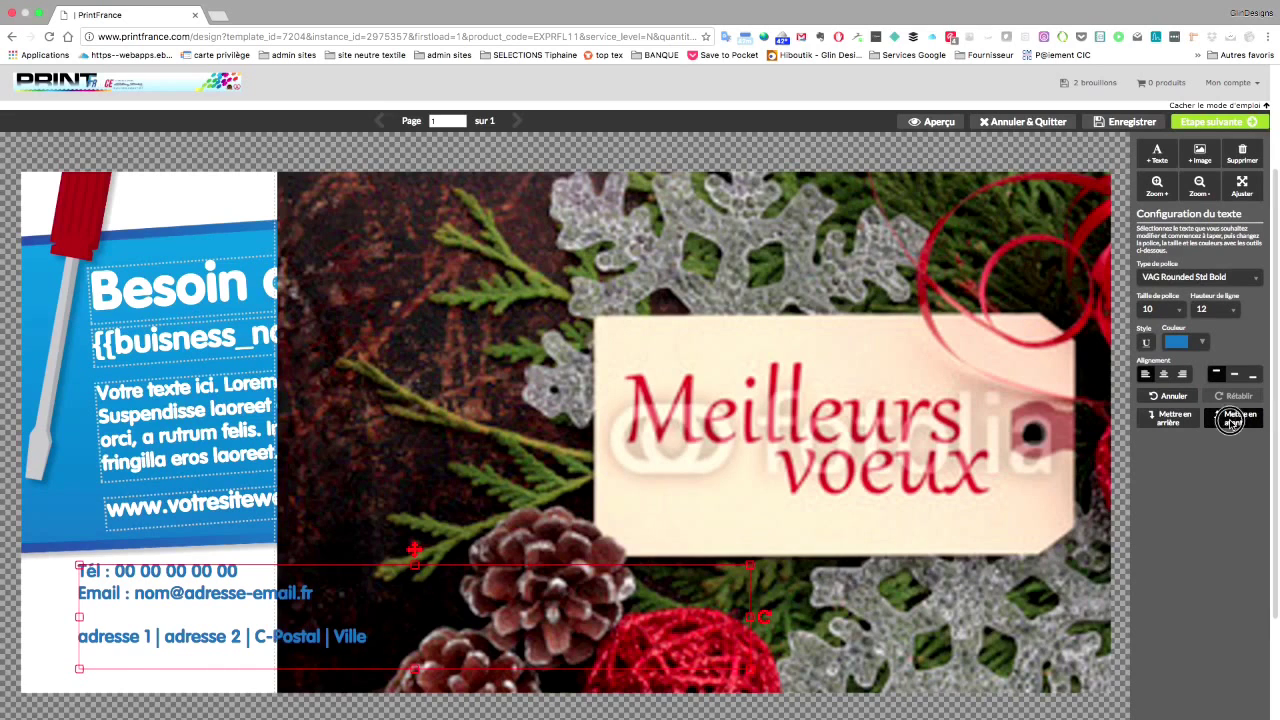
click(893, 277)
drag(986, 304, 693, 286)
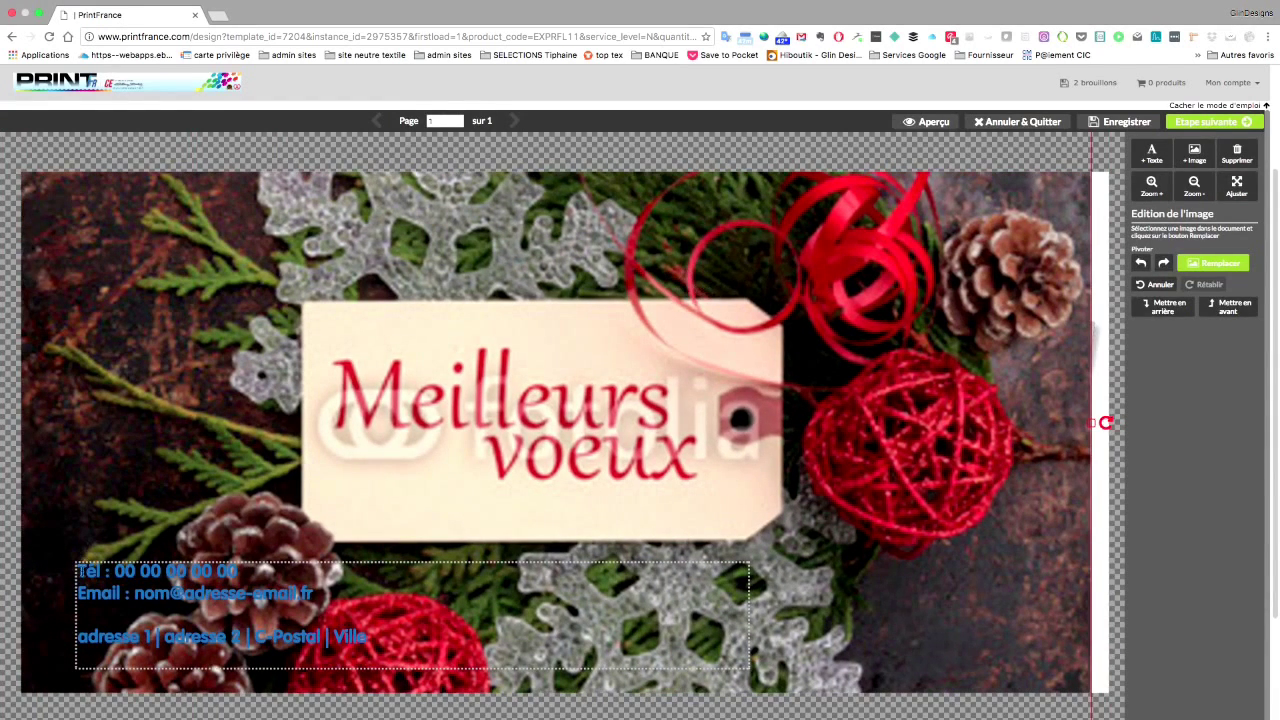
Step: Replace all of the contact details text with "2018"
drag(82, 571, 386, 652)
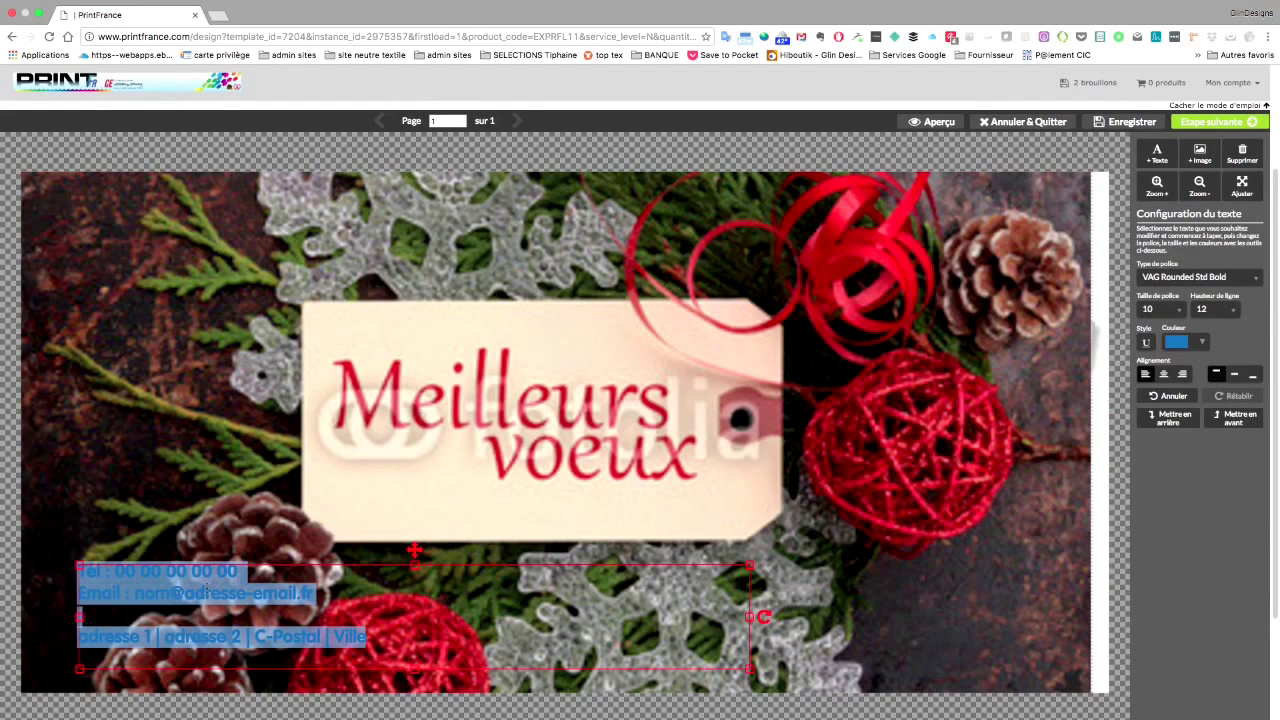
text(018)
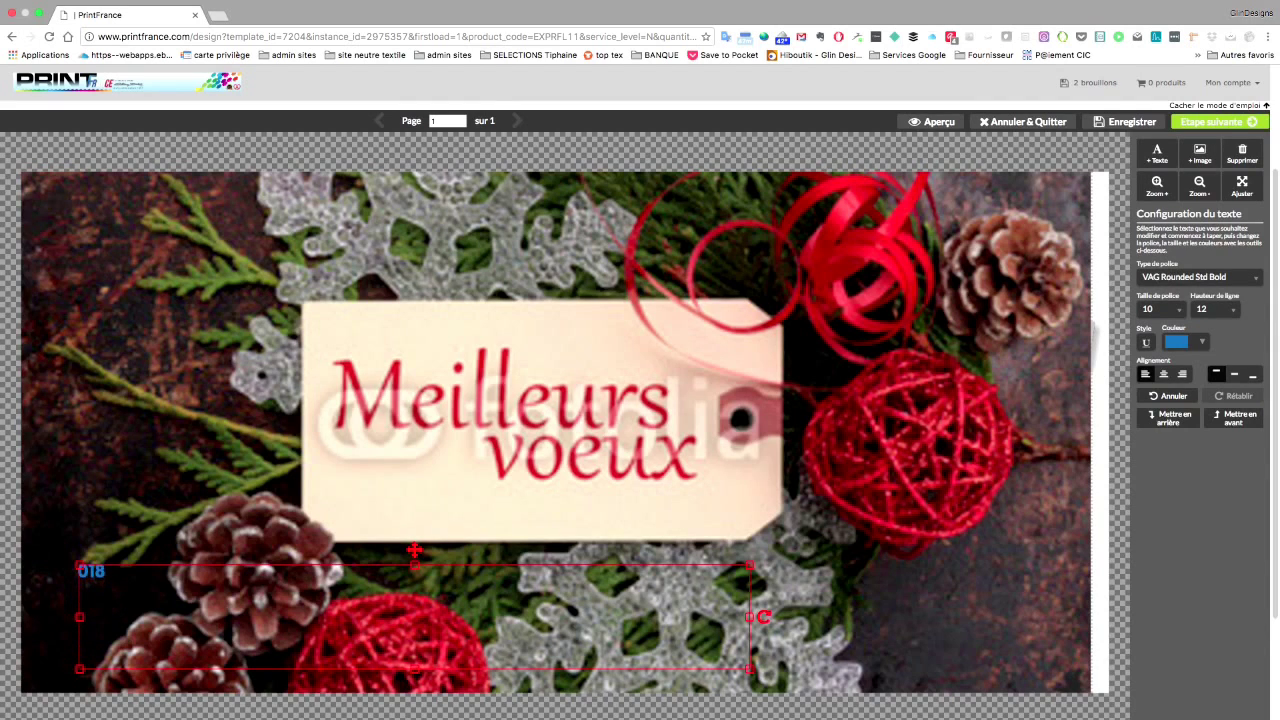
double_click(84, 575)
click(80, 572)
text(2)
Step: Move the "2018" text block onto the lower part of the tag and shrink its frame to fit there
drag(414, 550, 653, 488)
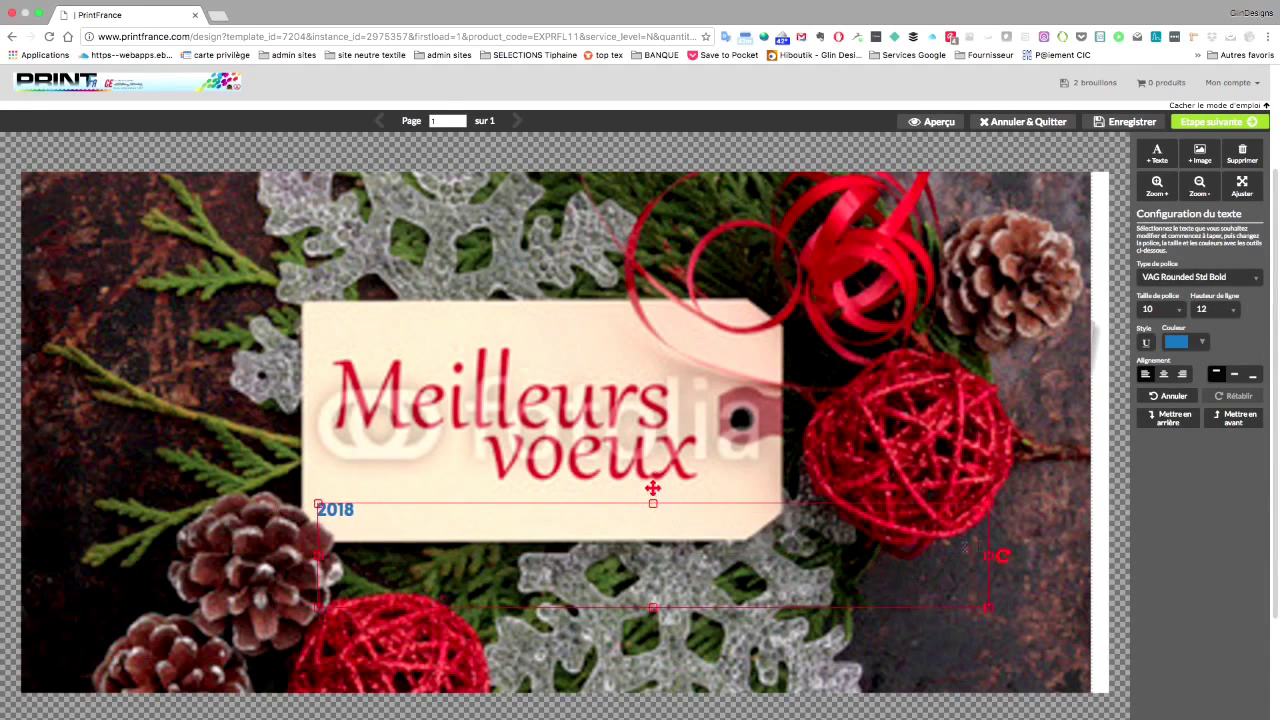
drag(990, 560, 380, 548)
drag(349, 612, 445, 517)
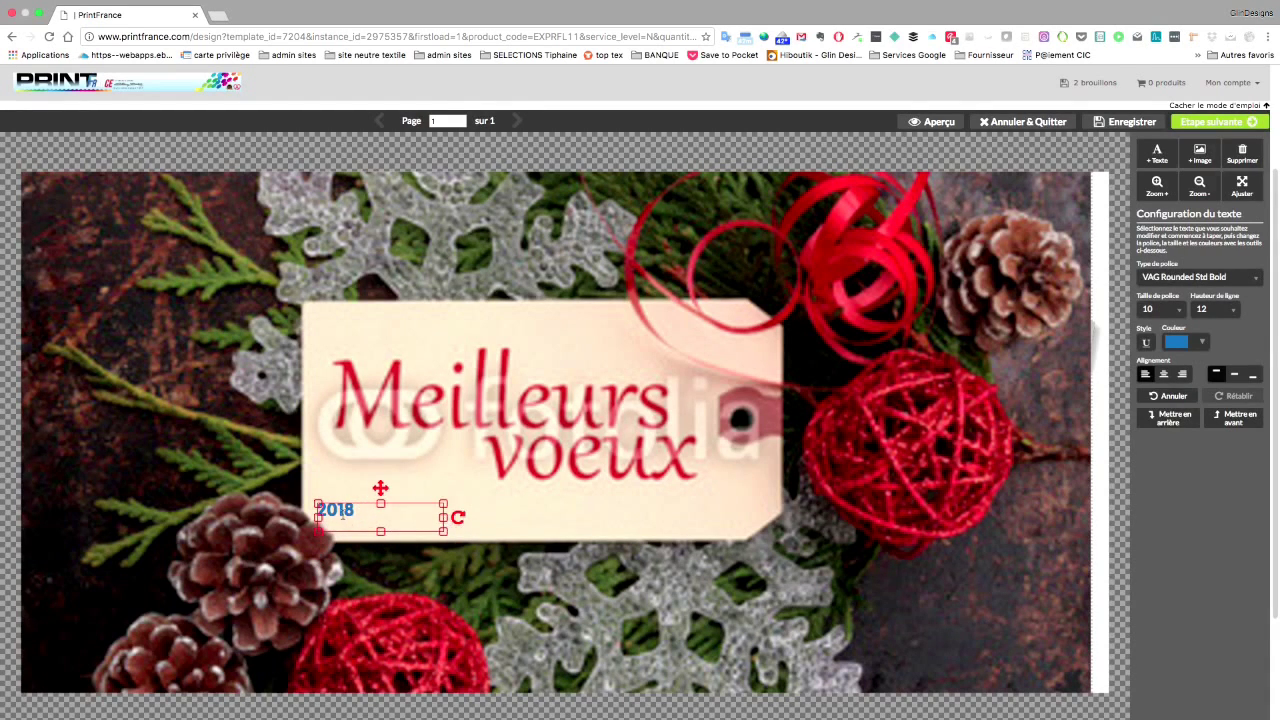
Step: Set the "2018" text's font size to 20 and enlarge its frame slightly
click(1185, 311)
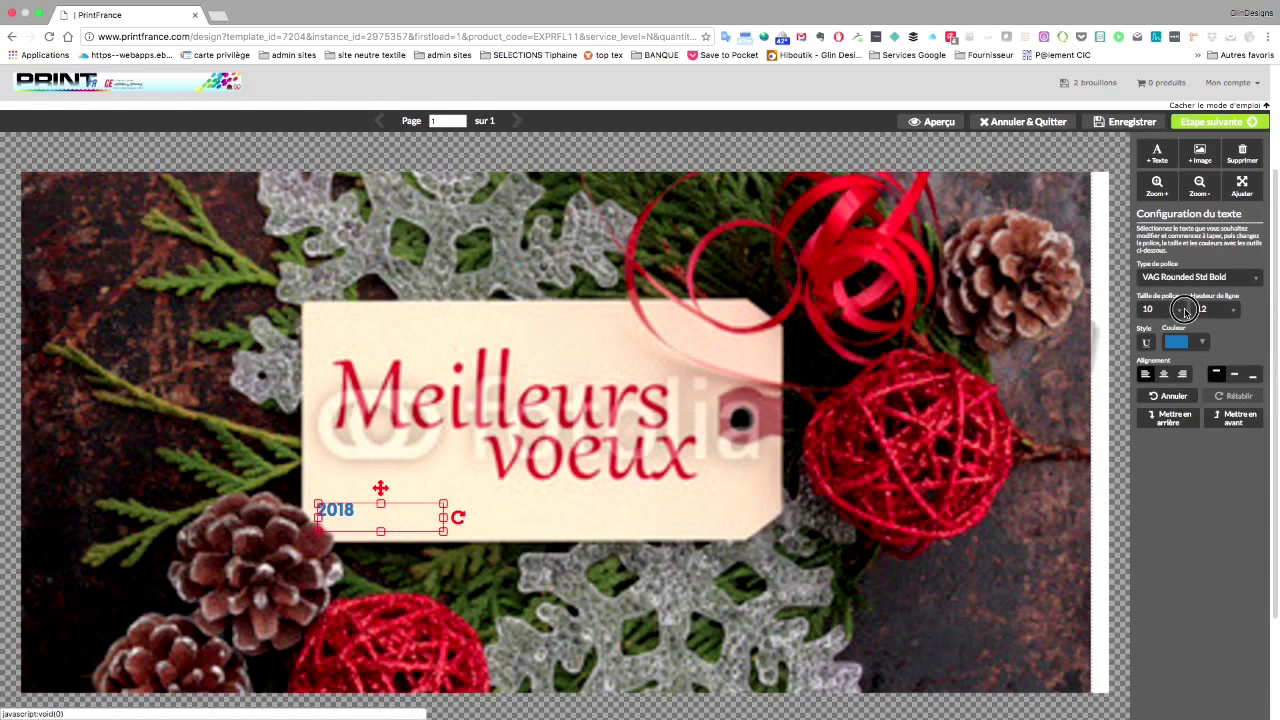
drag(1182, 357, 1183, 410)
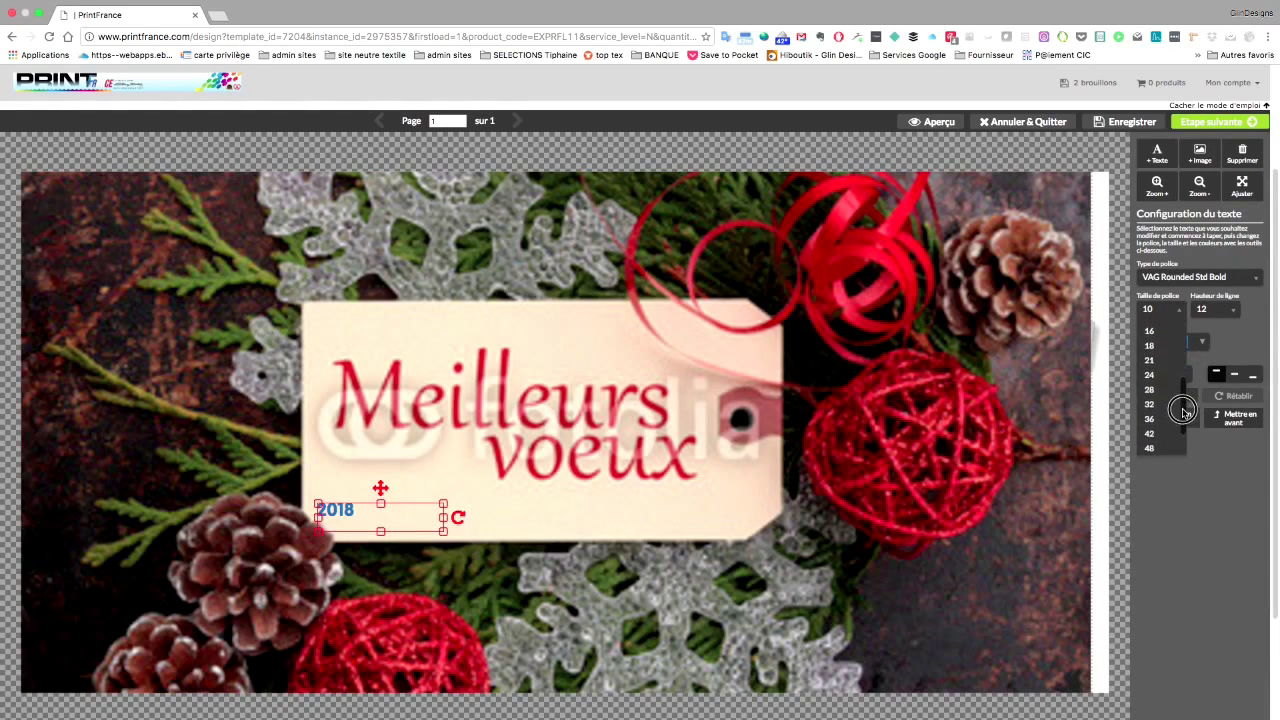
click(1150, 405)
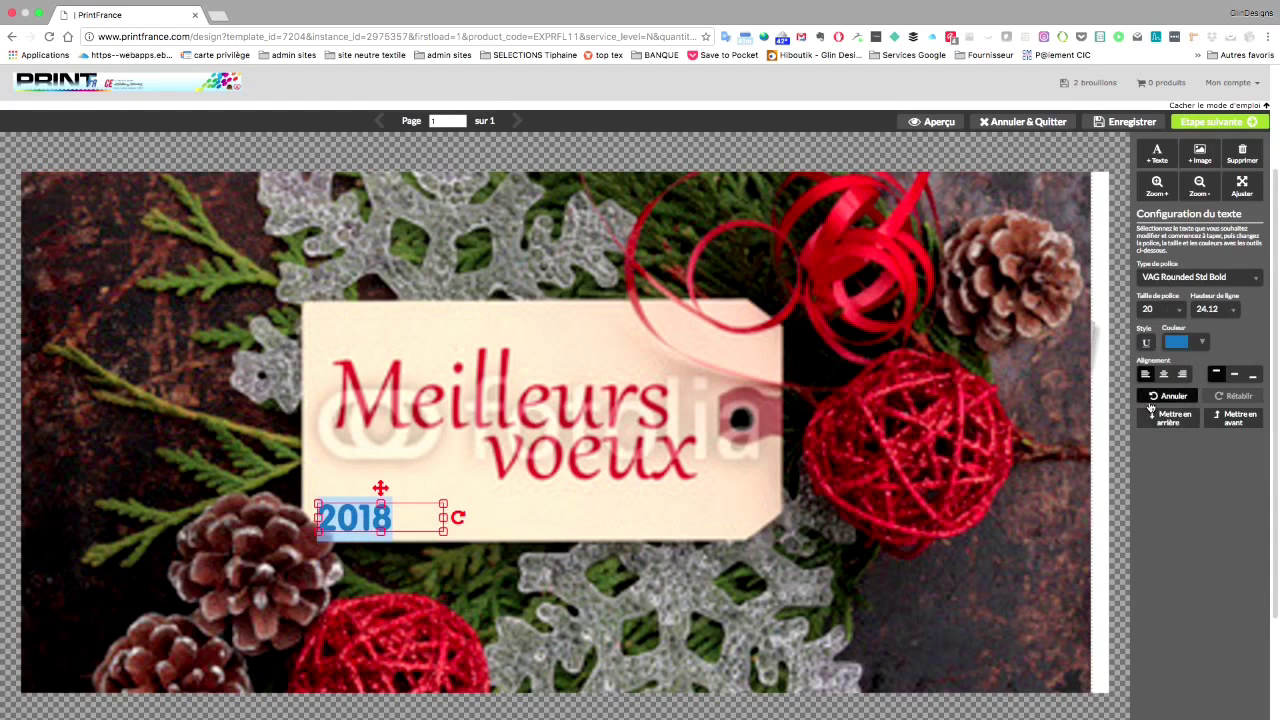
drag(446, 537, 487, 548)
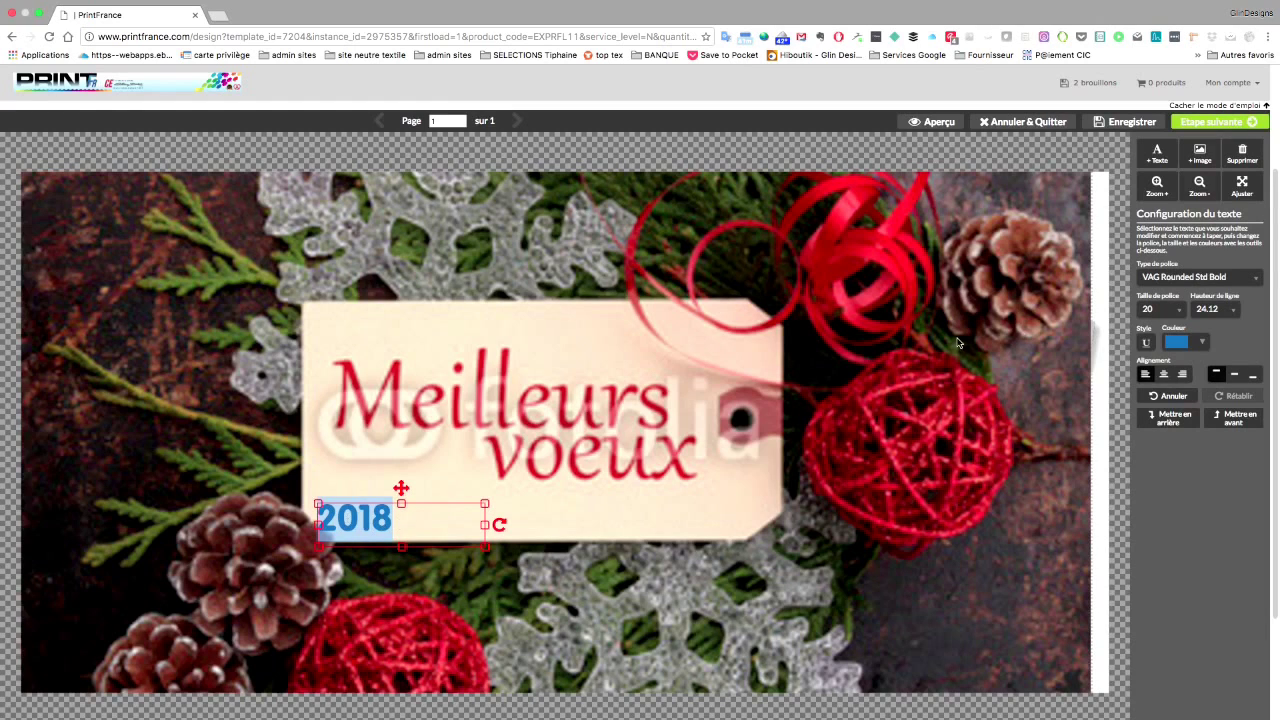
Step: Set the "2018" text's font size to 30 and place it beneath the word "voeux" on the tag
click(1182, 312)
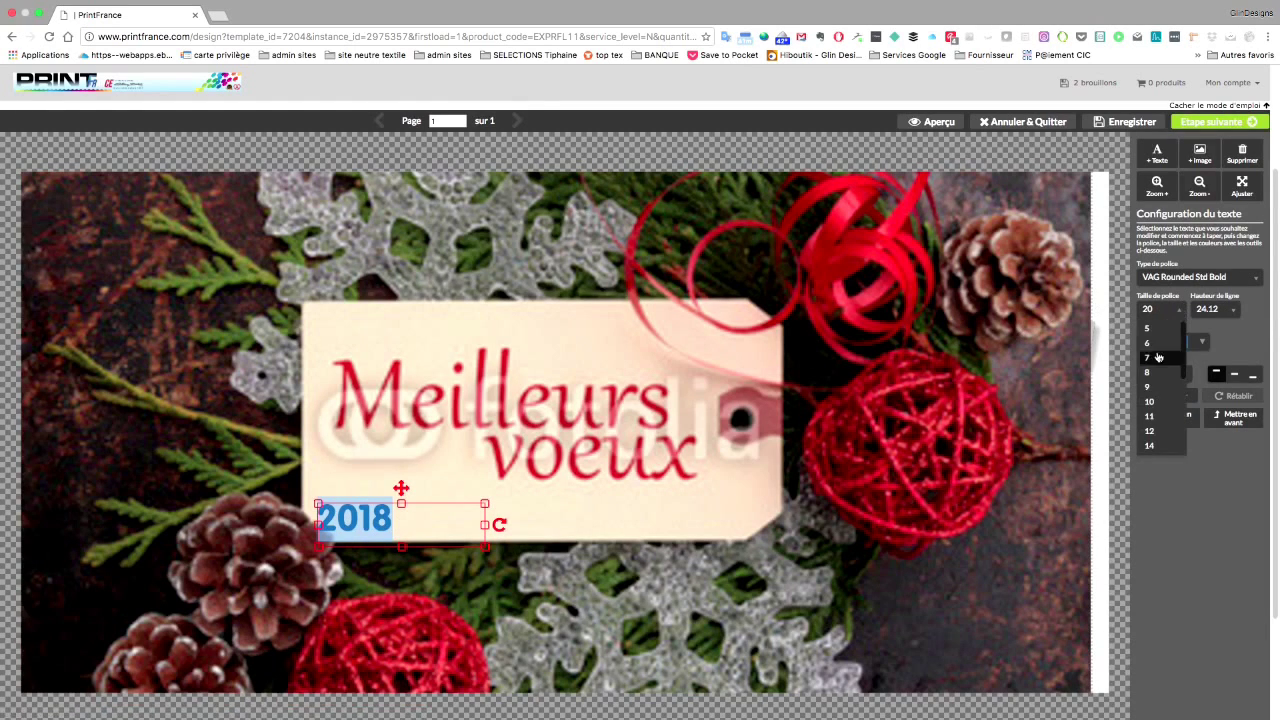
drag(1183, 372, 1180, 414)
click(1155, 430)
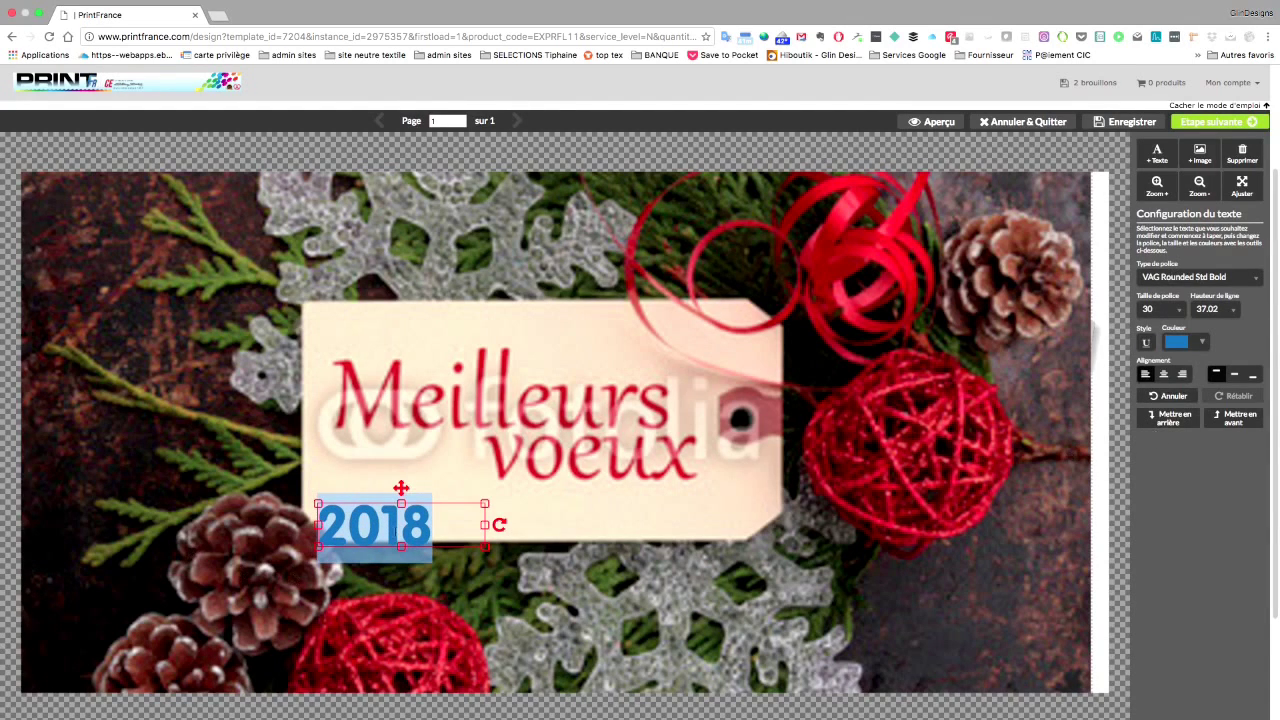
drag(402, 492, 674, 467)
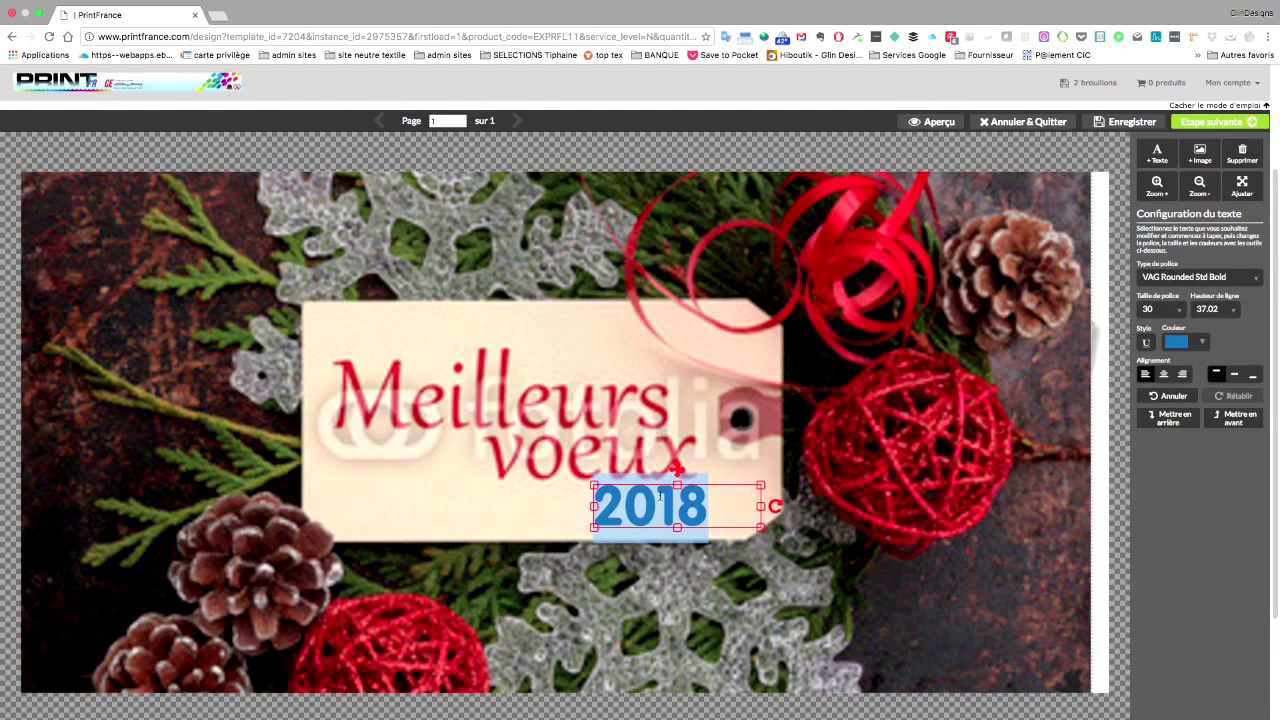
Step: Change the font of the "2018" text to Notec LT Pro
click(1243, 281)
scroll(1243, 283, up, 1)
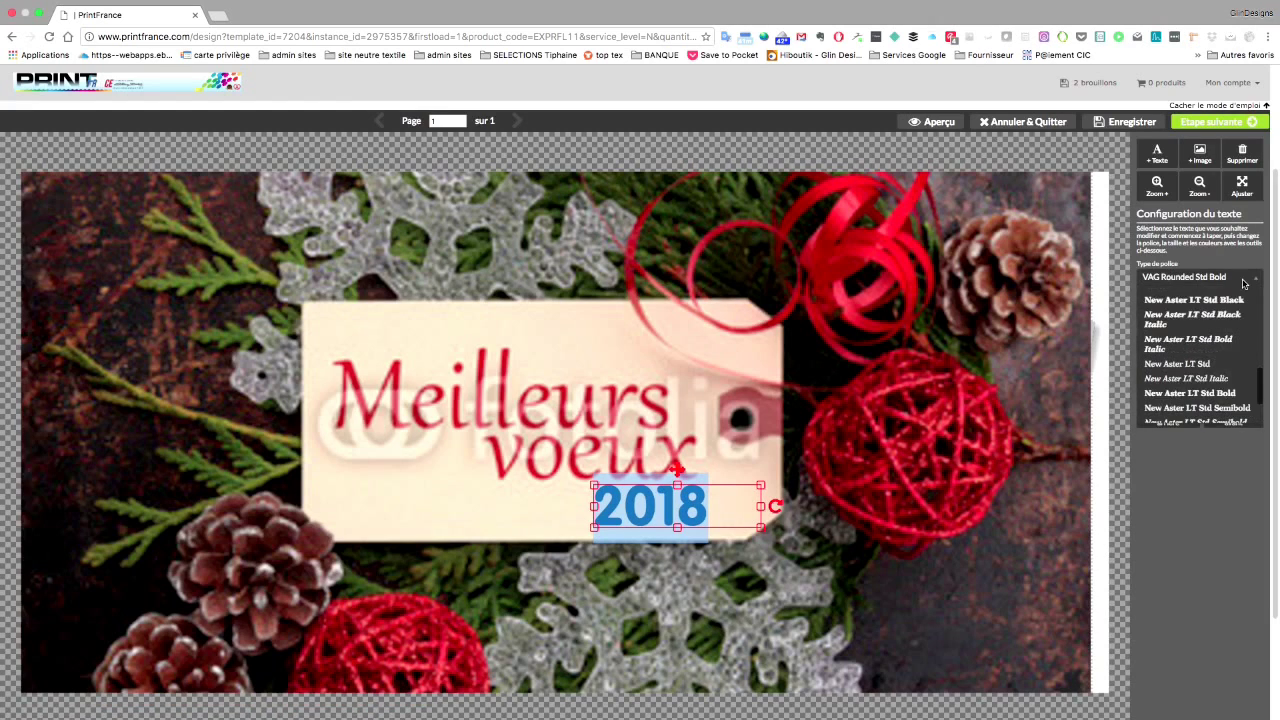
scroll(1204, 342, up, 1)
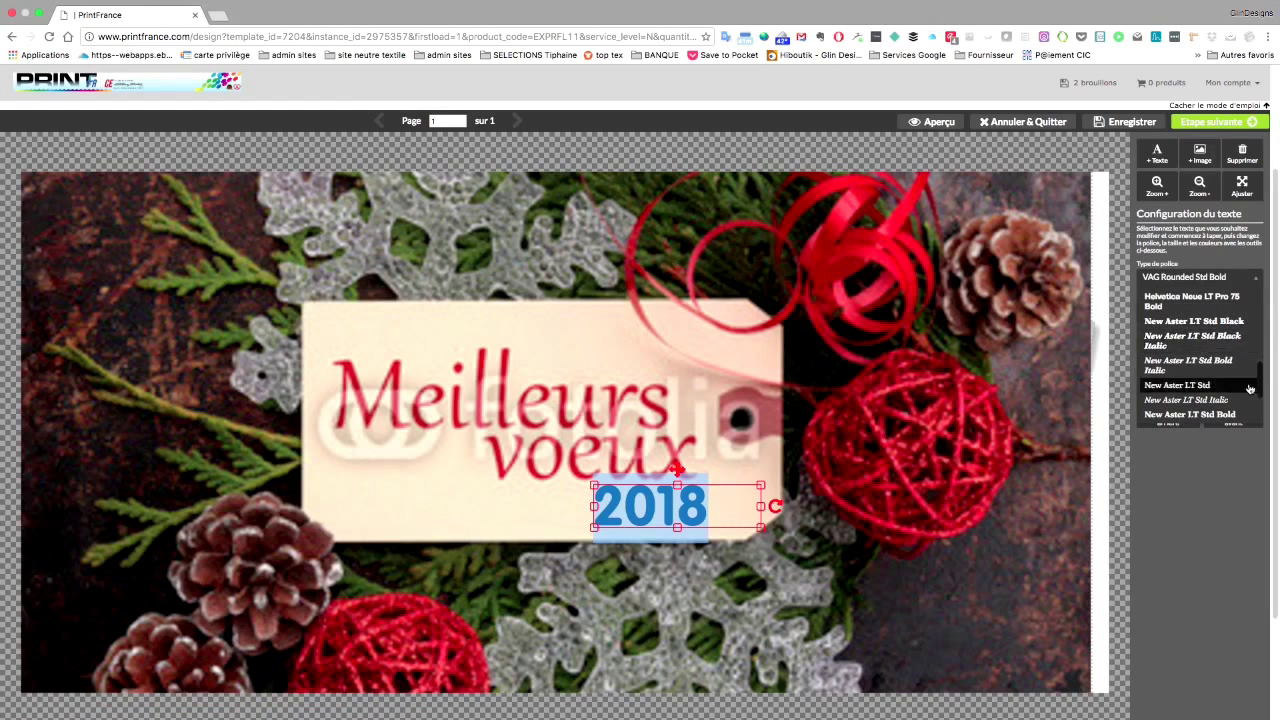
drag(1262, 371, 1260, 410)
click(1172, 385)
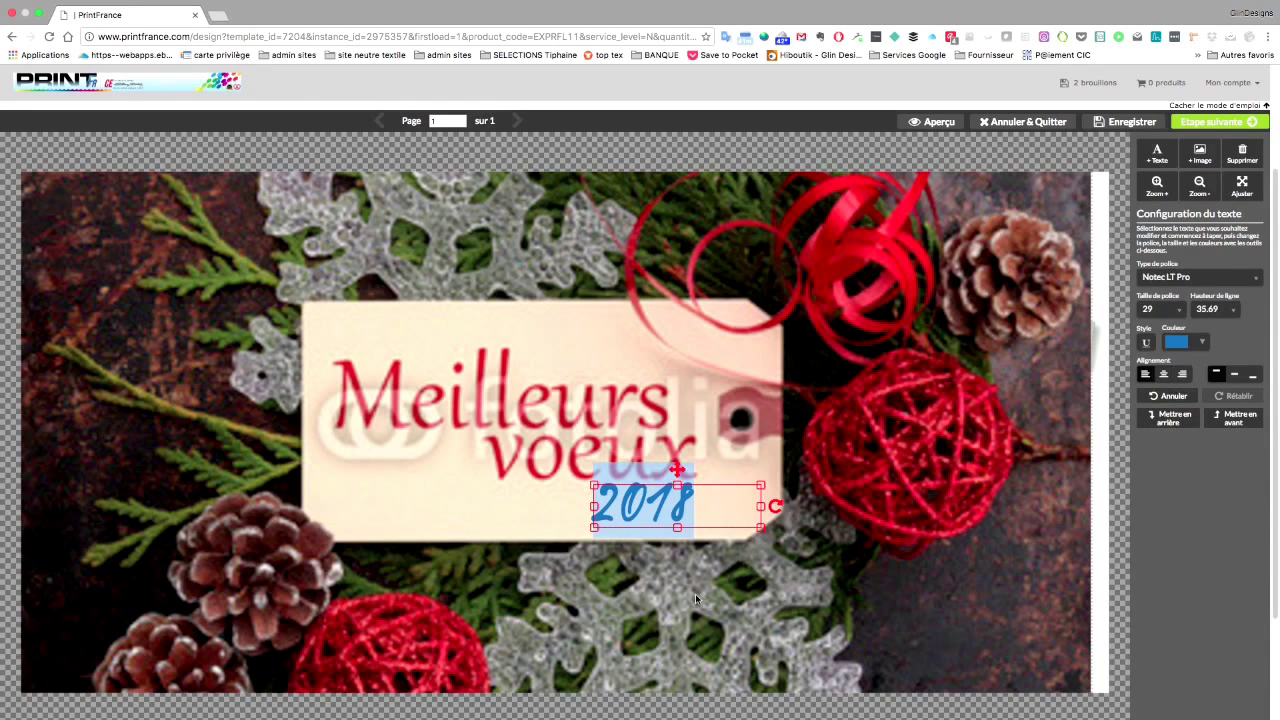
Step: Colour the "2018" text black and deselect it
click(1202, 342)
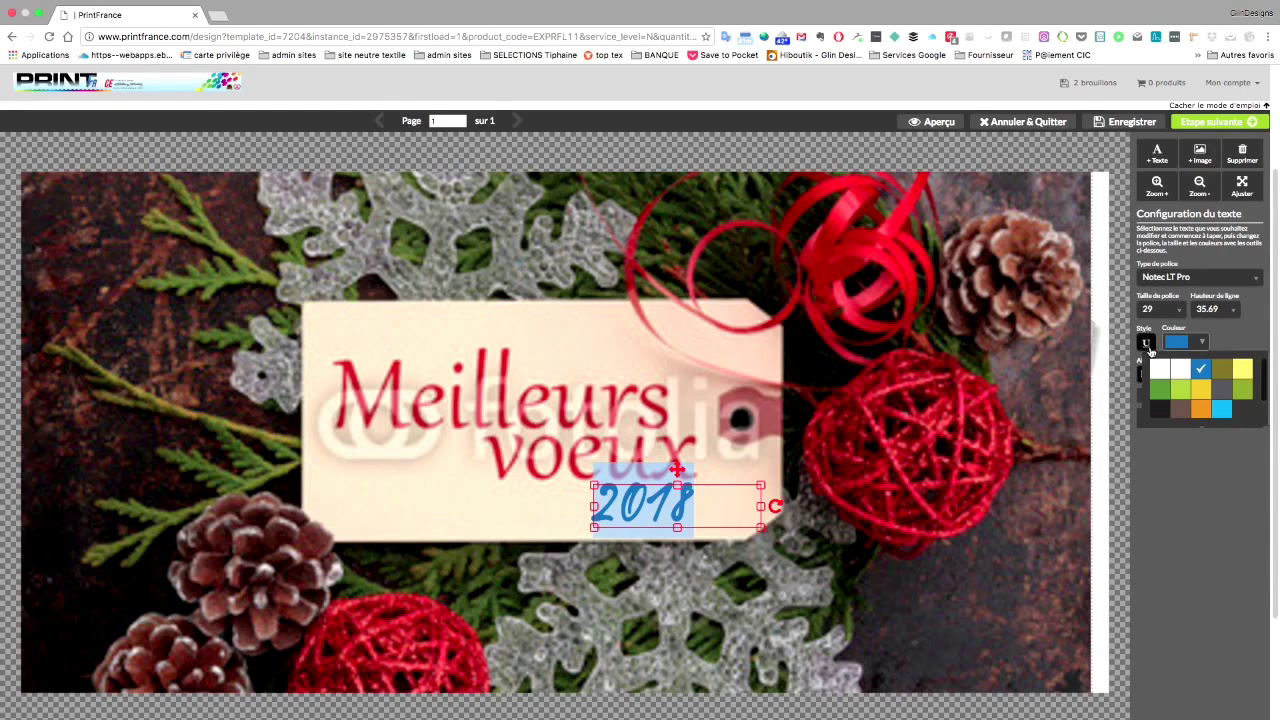
click(1160, 410)
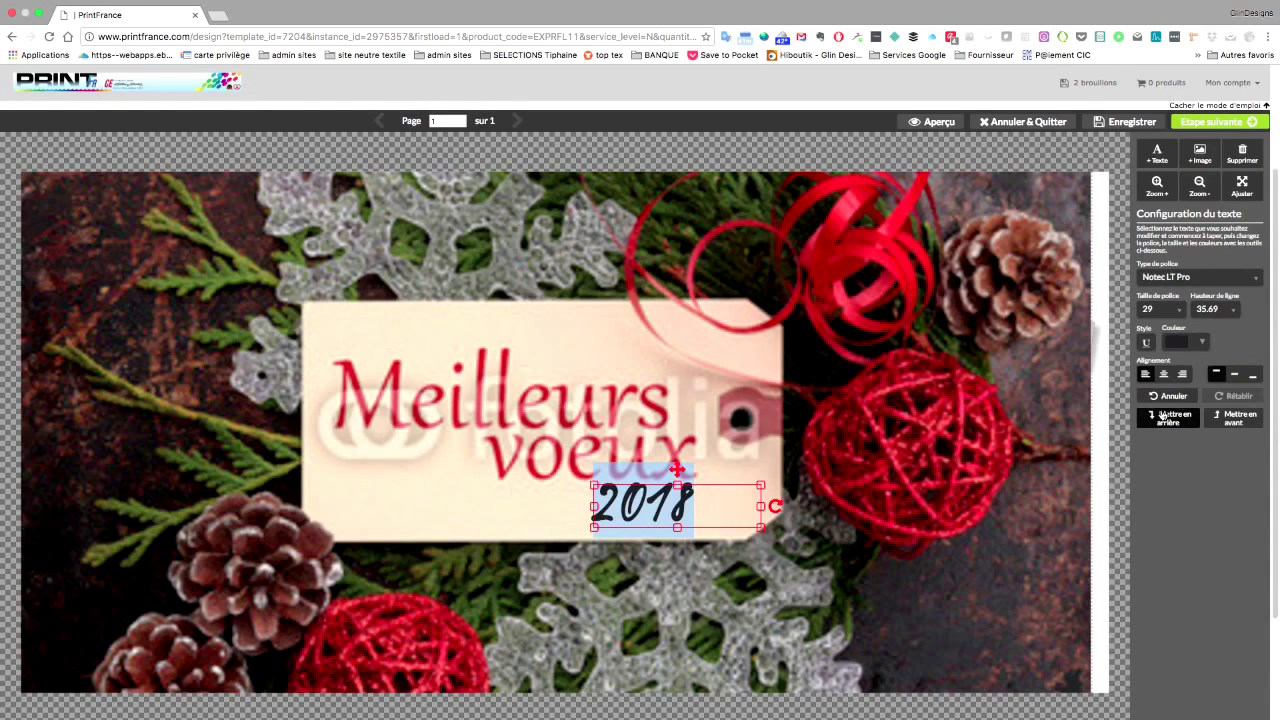
click(796, 436)
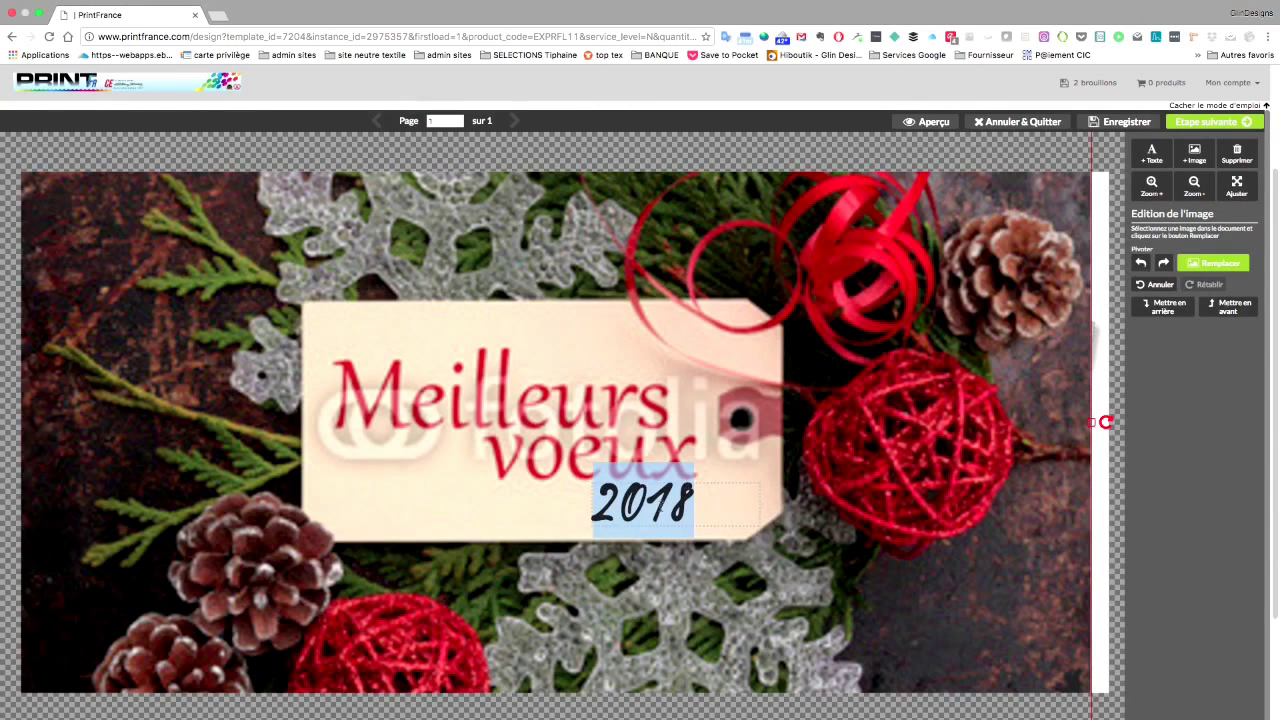
Step: Shift the "2018" text toward the tag's lower-right end and colour it dark green
click(712, 494)
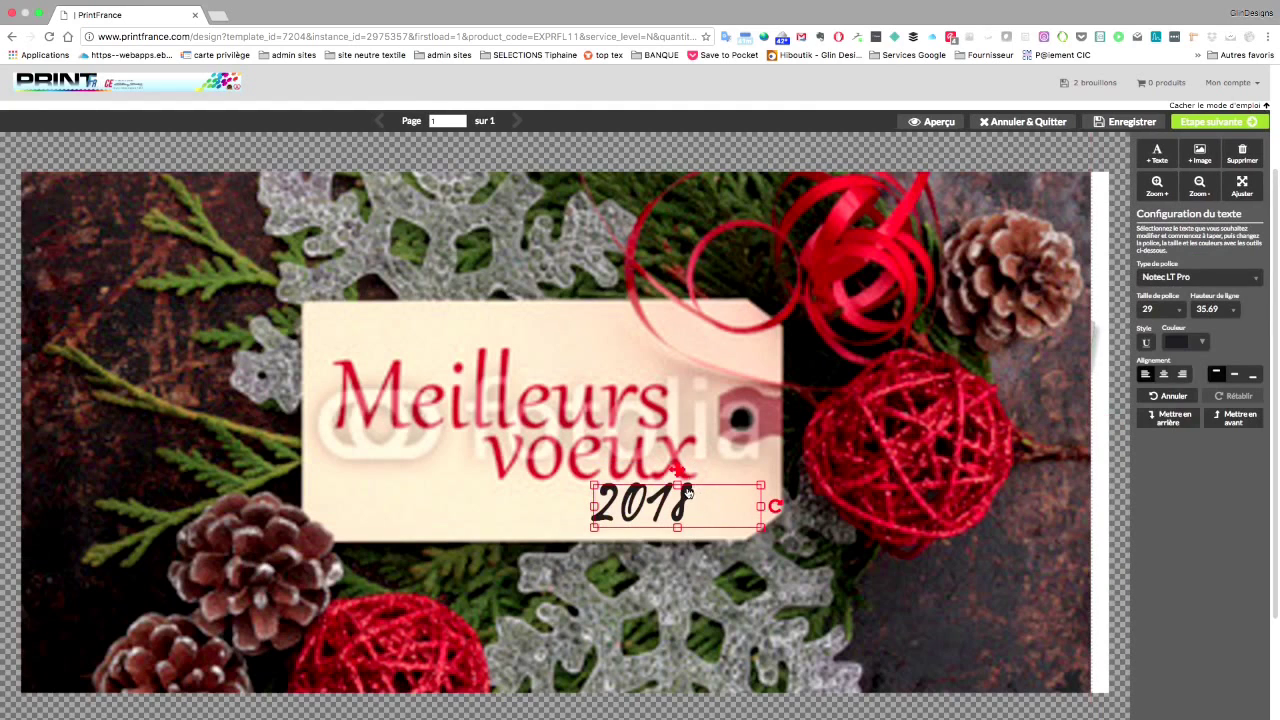
drag(697, 471, 734, 471)
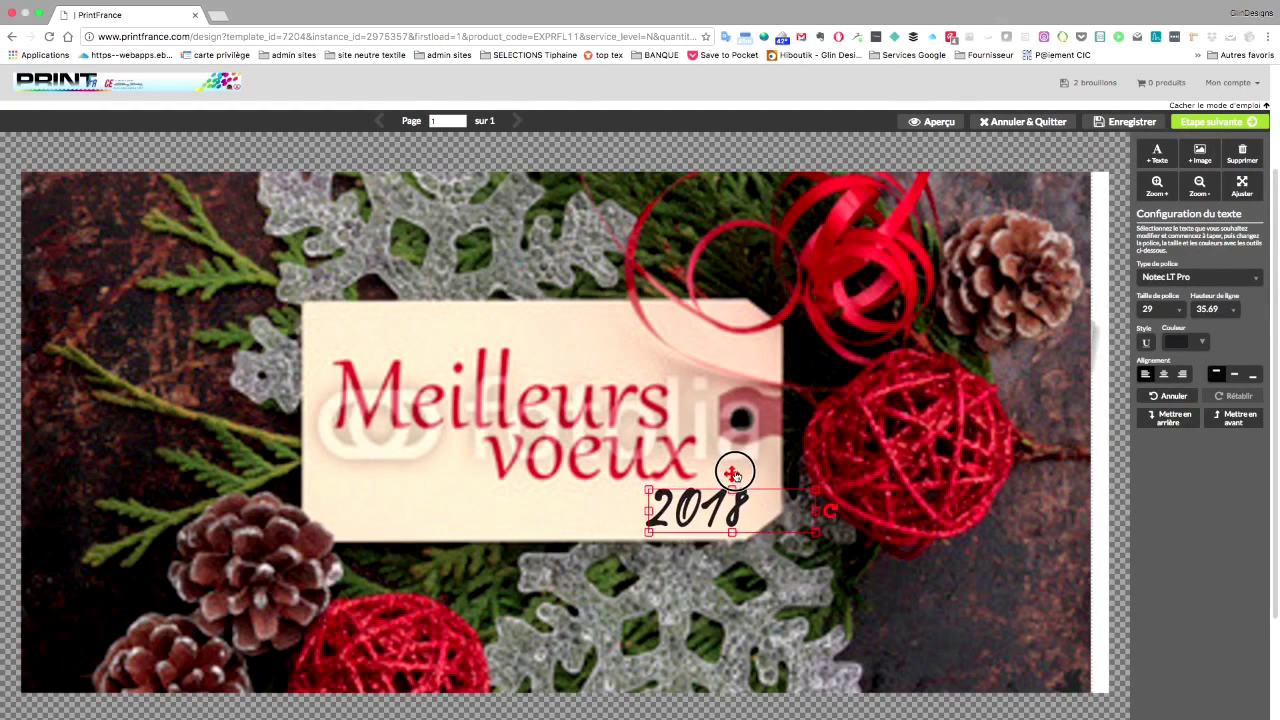
click(1203, 346)
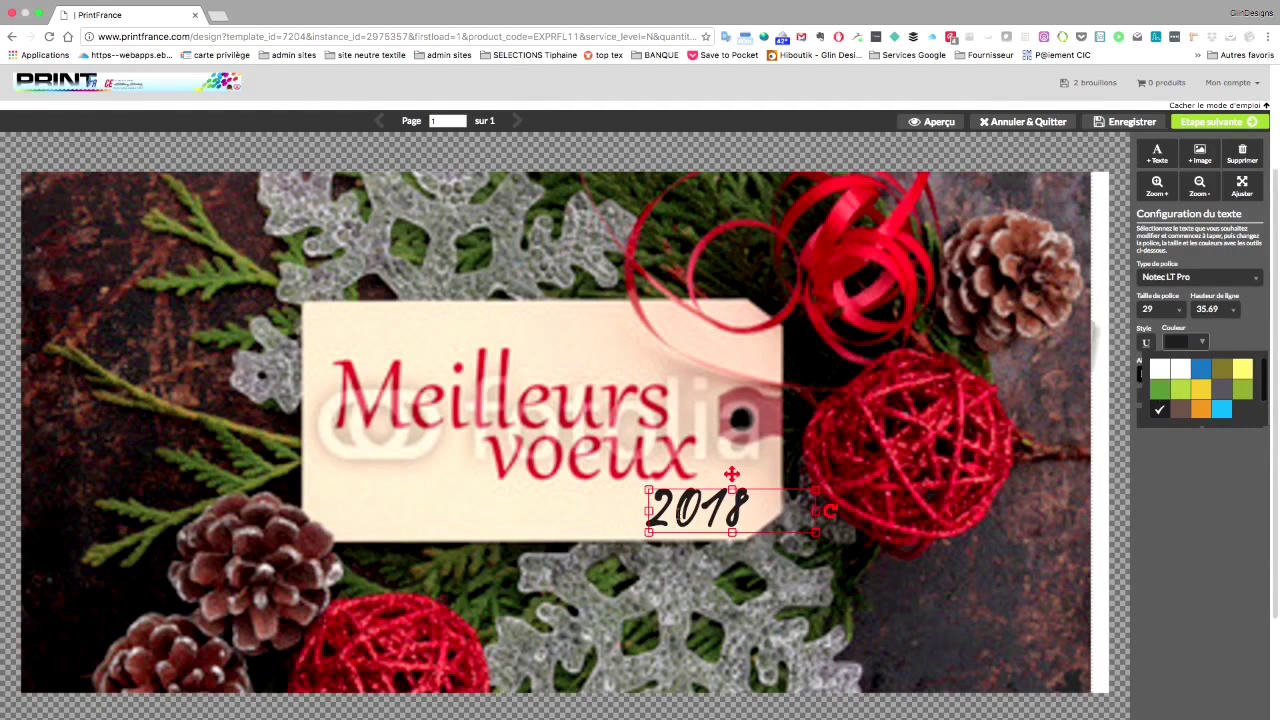
drag(648, 512, 752, 512)
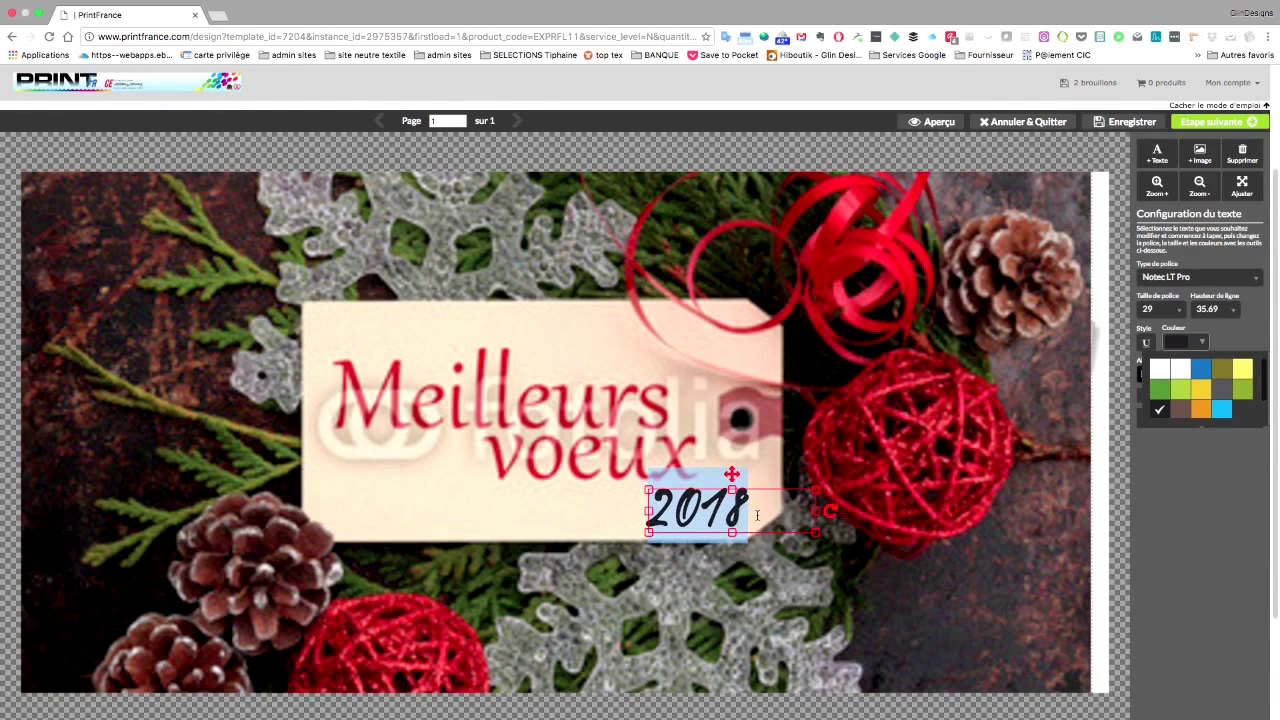
click(1159, 389)
click(762, 555)
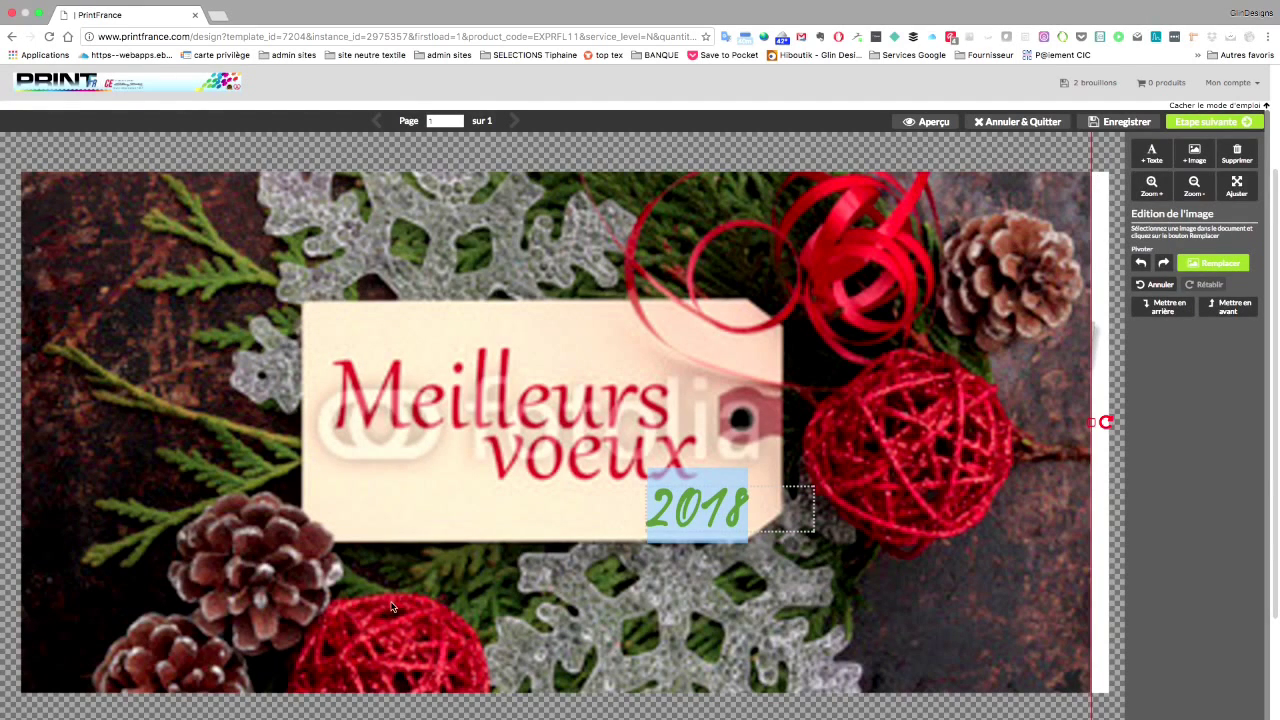
Step: Add an image placeholder in the card's lower-right corner and open the image library to replace it
click(1195, 155)
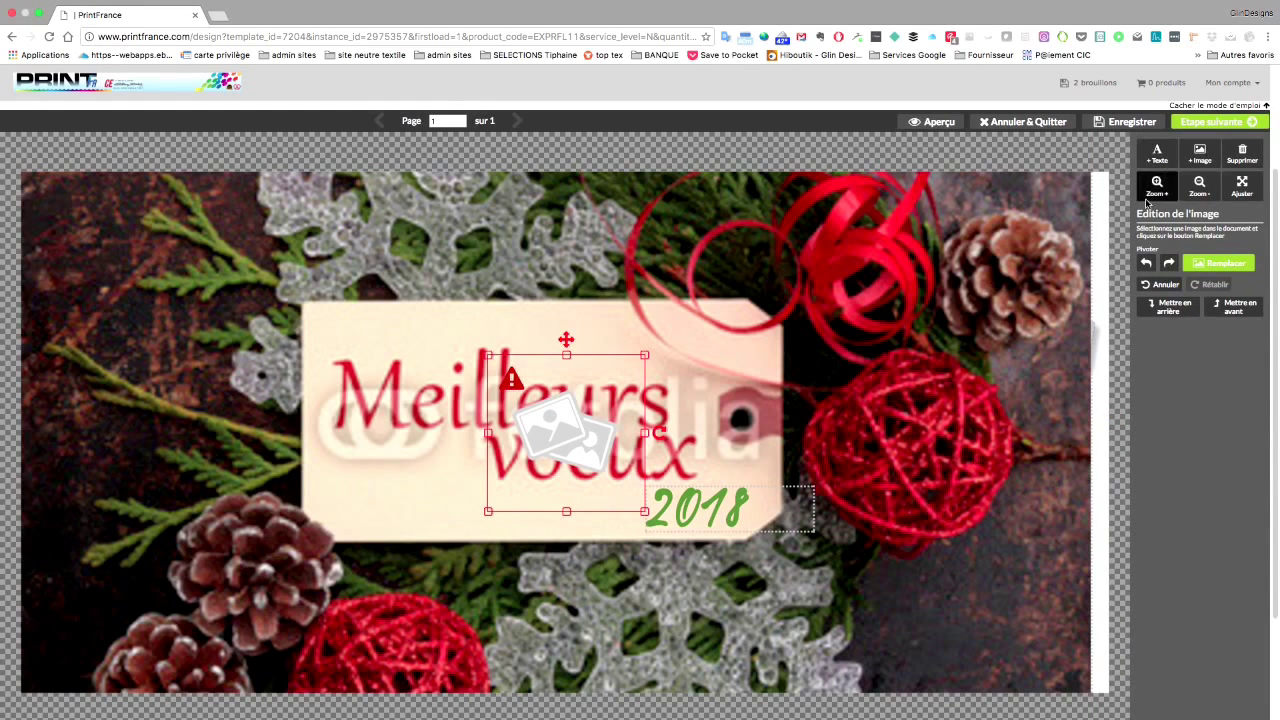
click(855, 518)
drag(855, 518, 1006, 605)
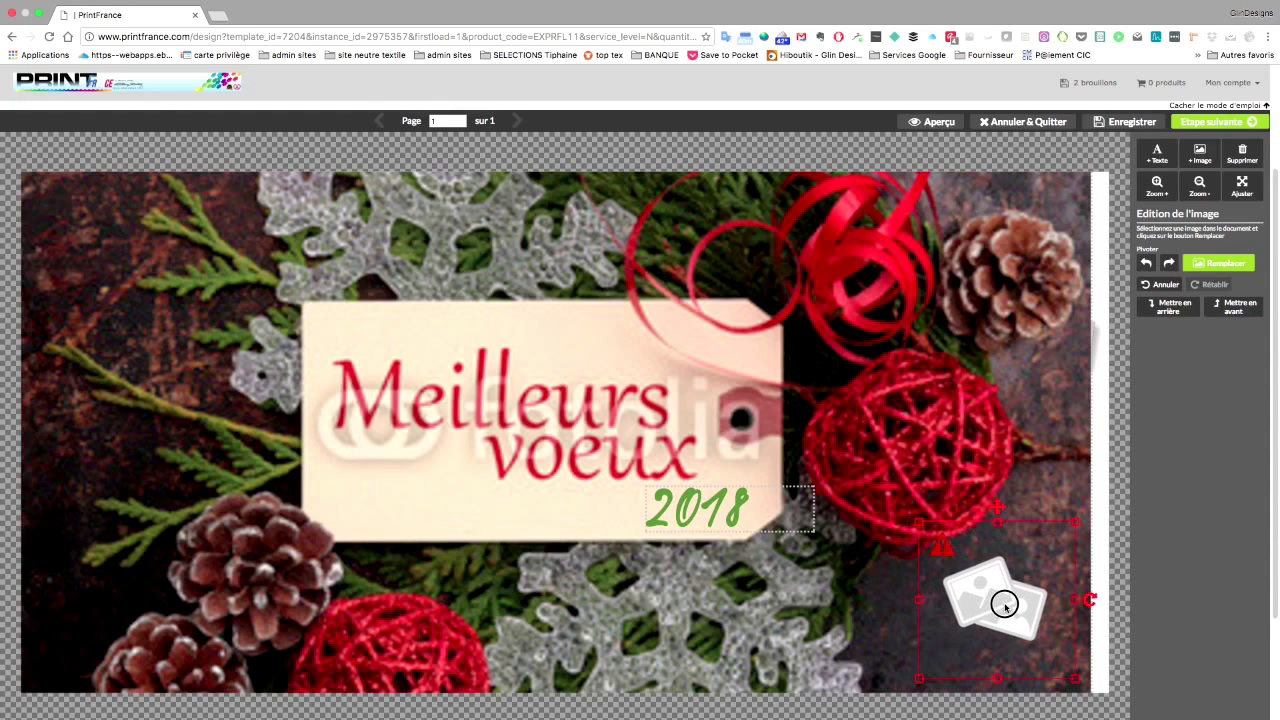
click(1224, 265)
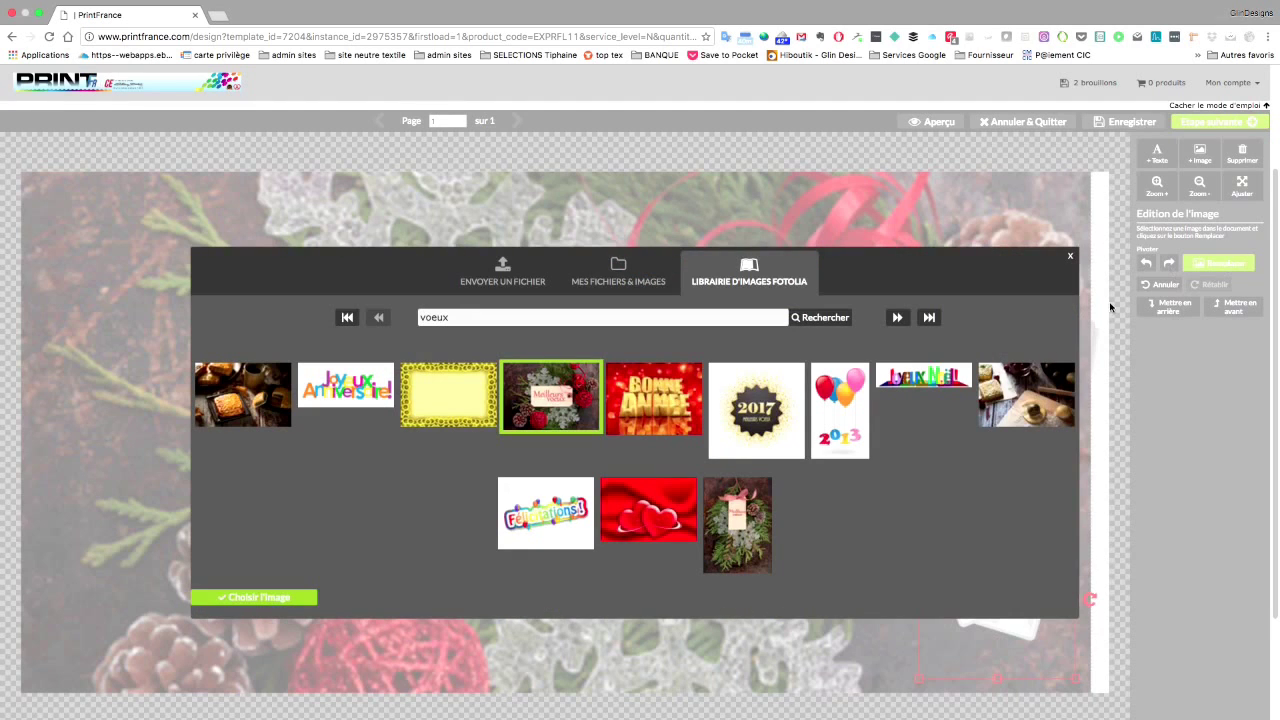
click(606, 274)
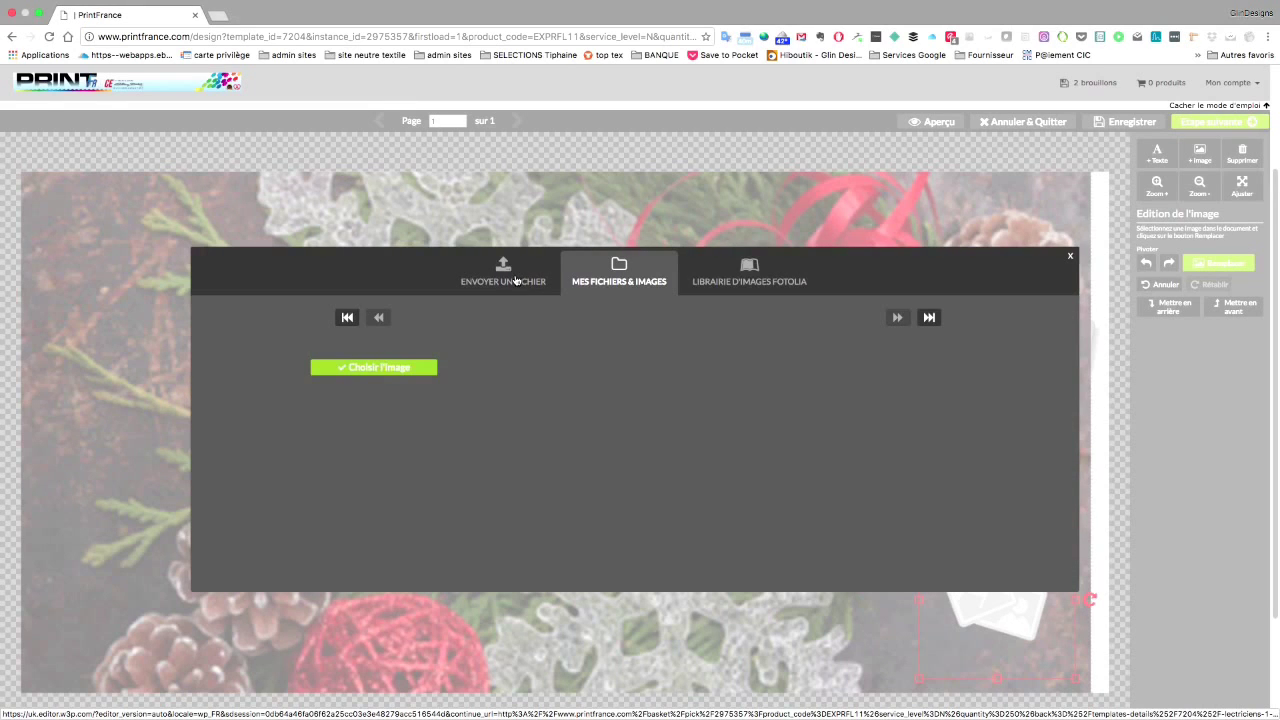
click(391, 368)
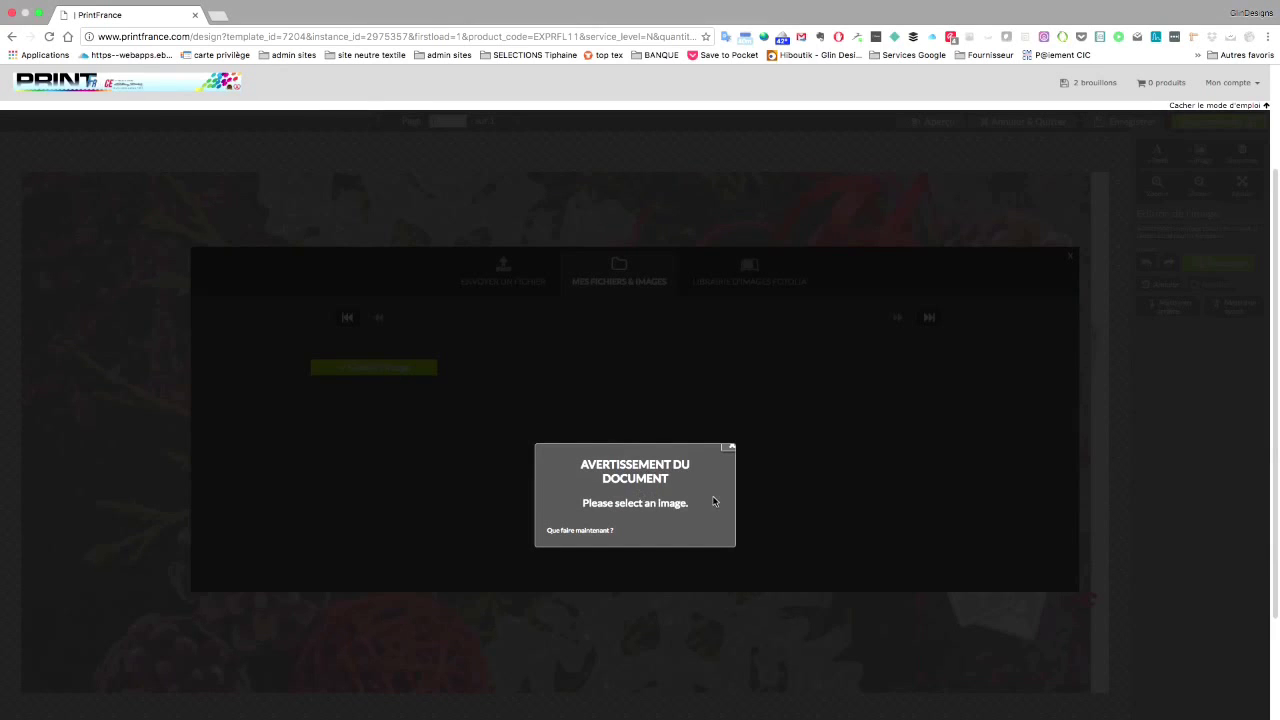
click(729, 447)
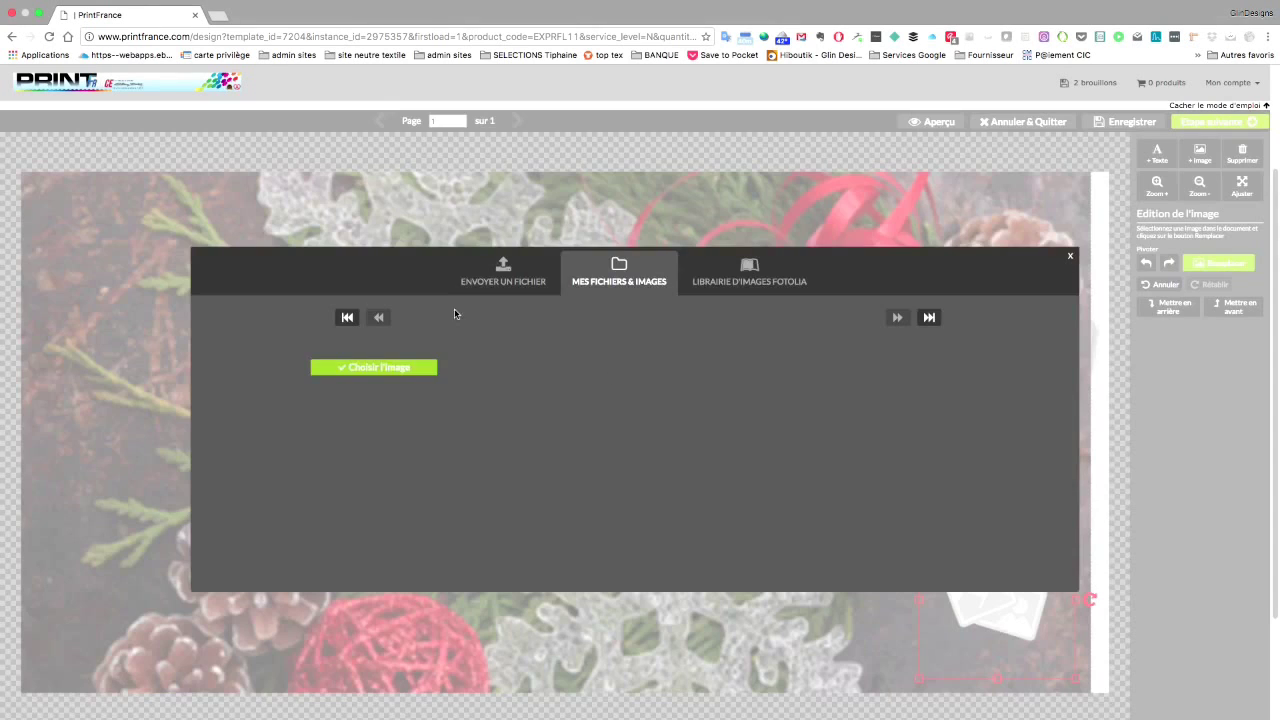
Step: Find the image file "printfrance 1100x90pix.jpg" on the computer by searching for "print" and upload it
click(496, 278)
click(225, 355)
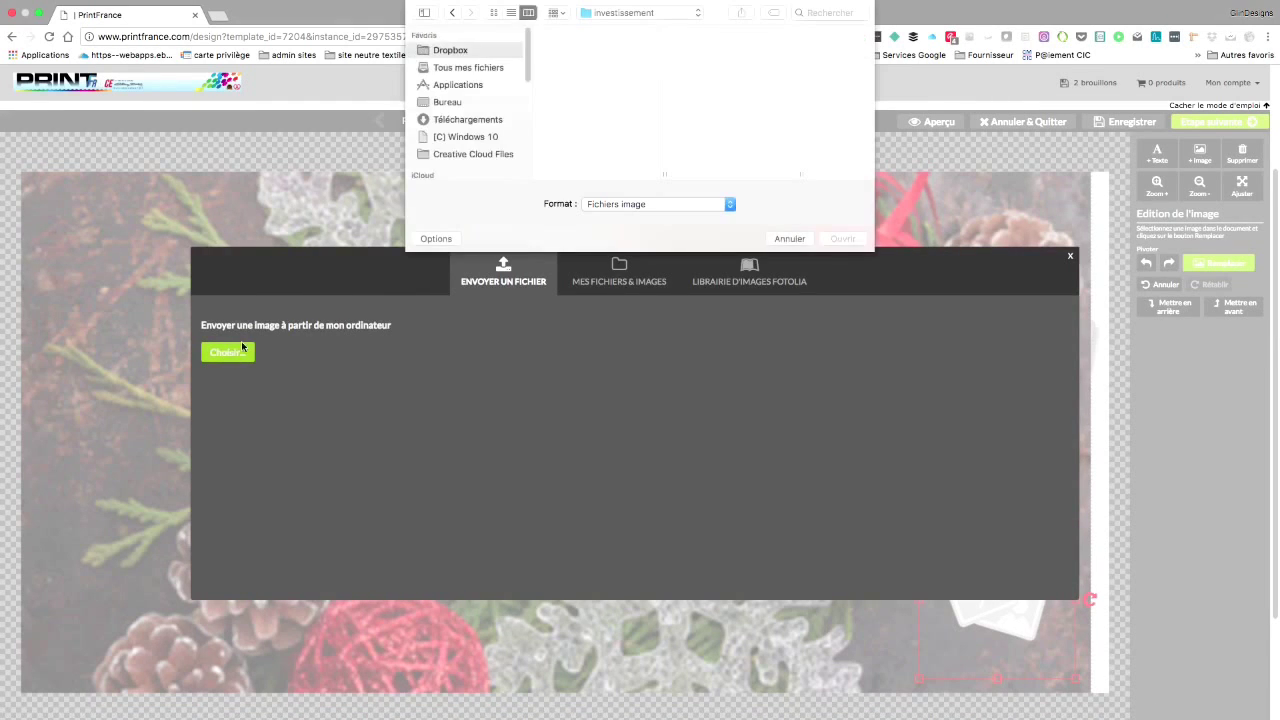
click(825, 12)
text(print)
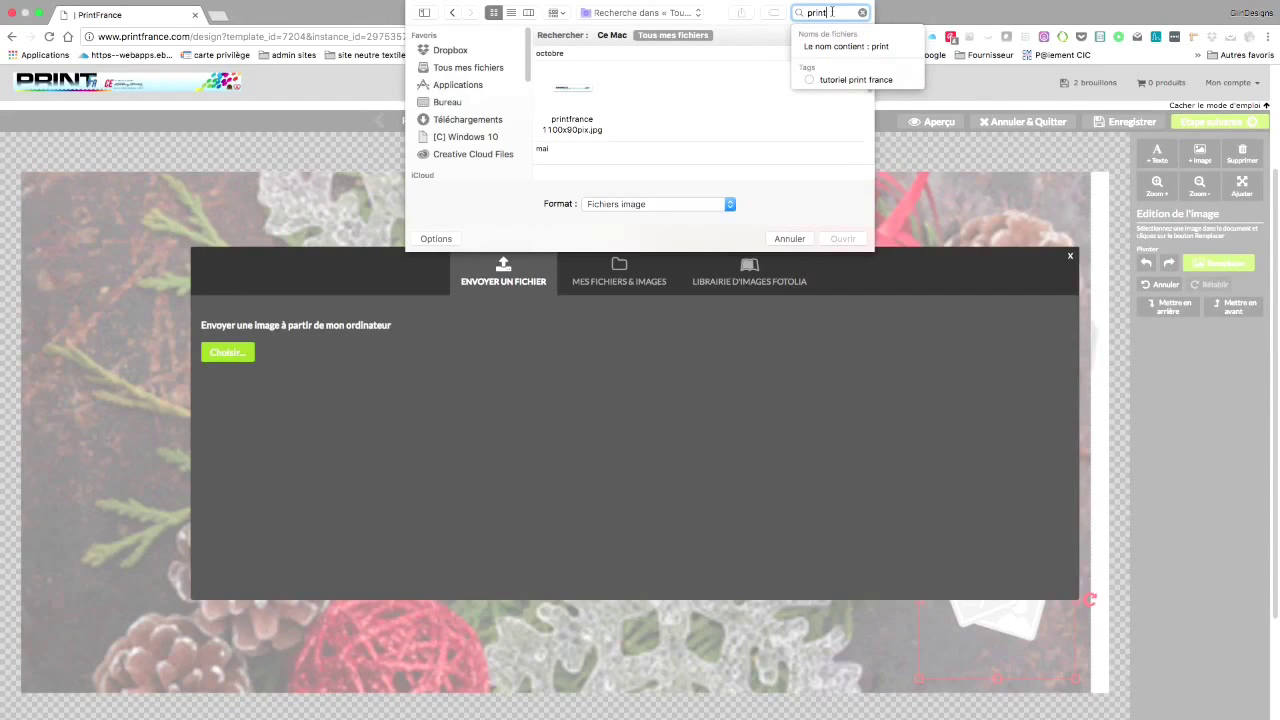
double_click(574, 88)
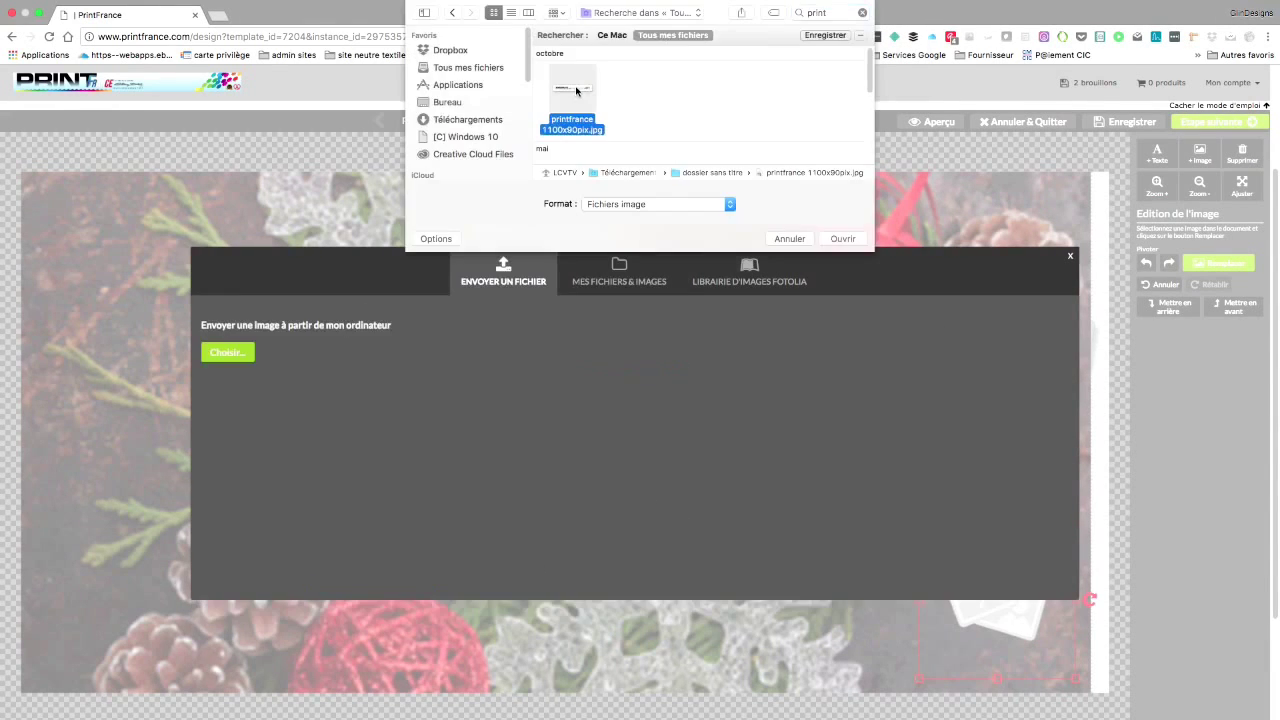
double_click(574, 91)
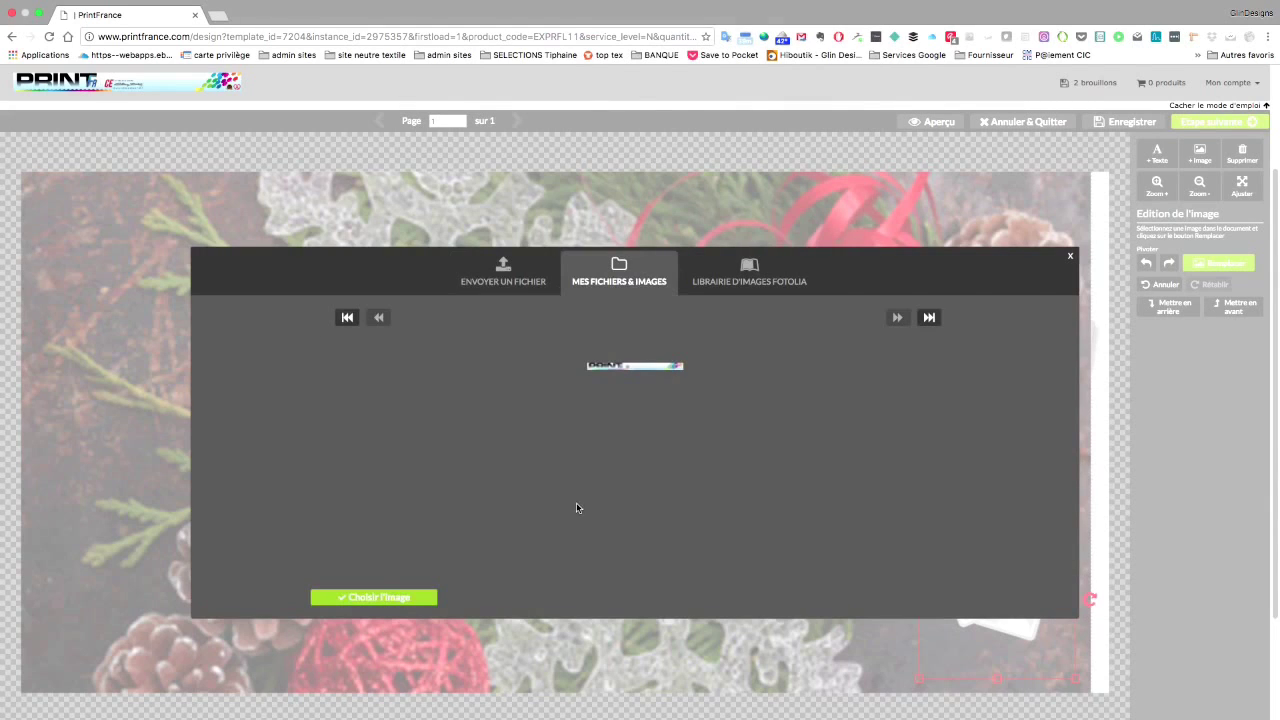
Step: Fill the image placeholder with the uploaded PrintFrance logo banner
click(396, 599)
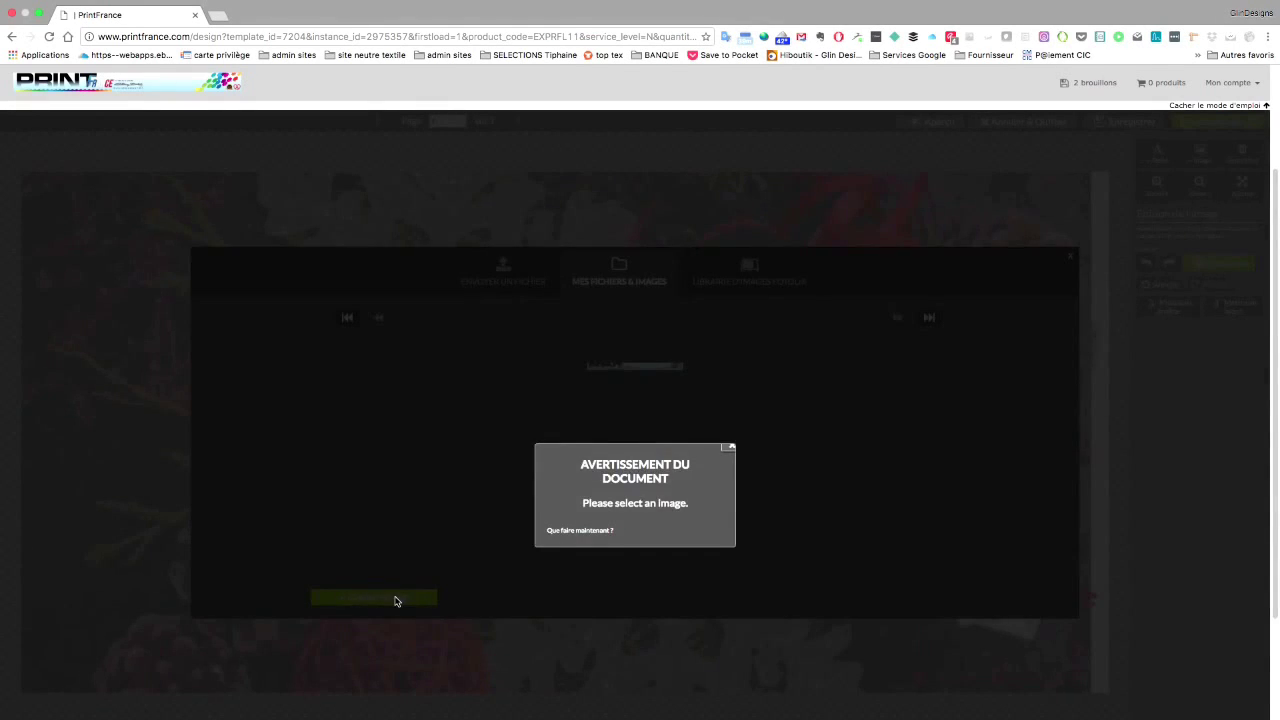
click(730, 448)
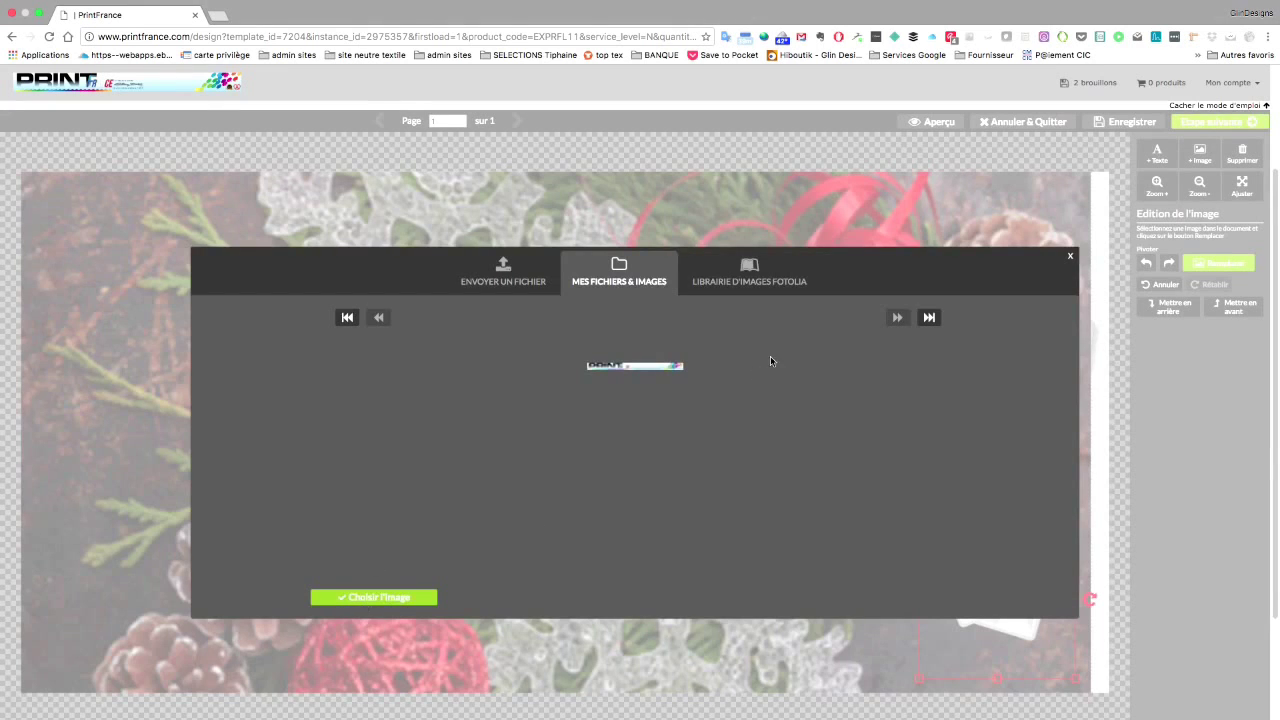
click(612, 370)
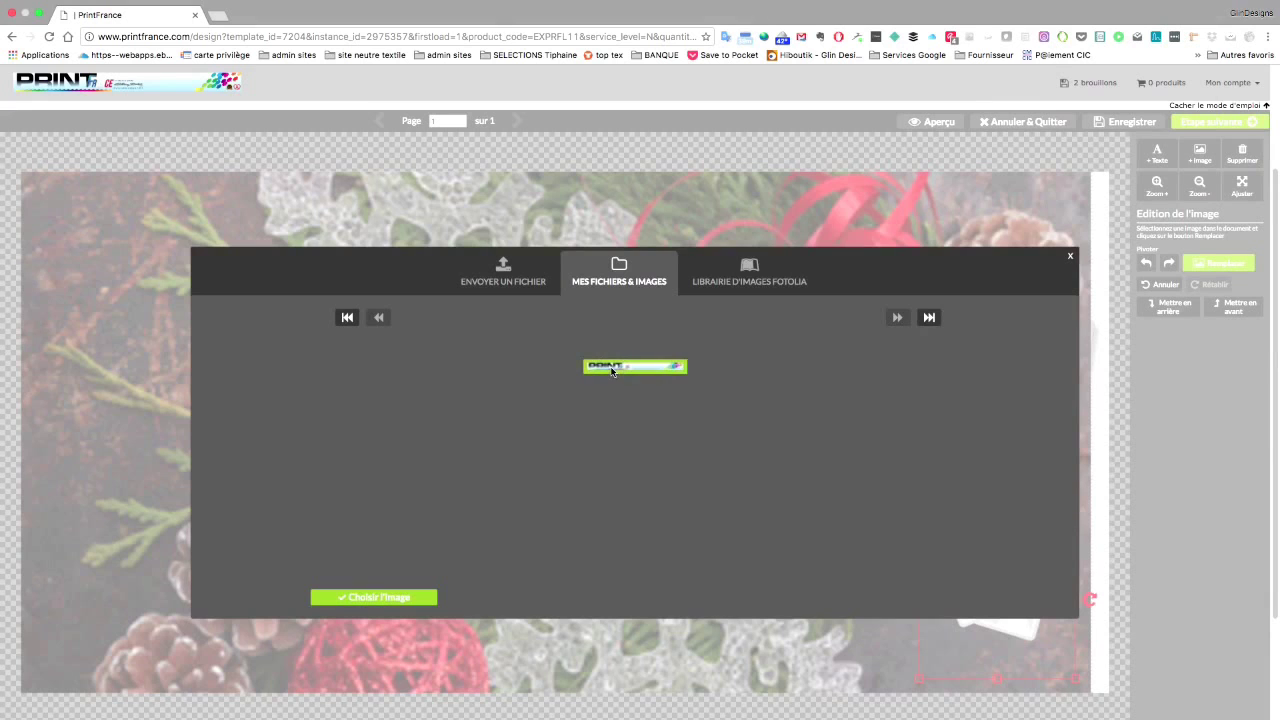
click(386, 600)
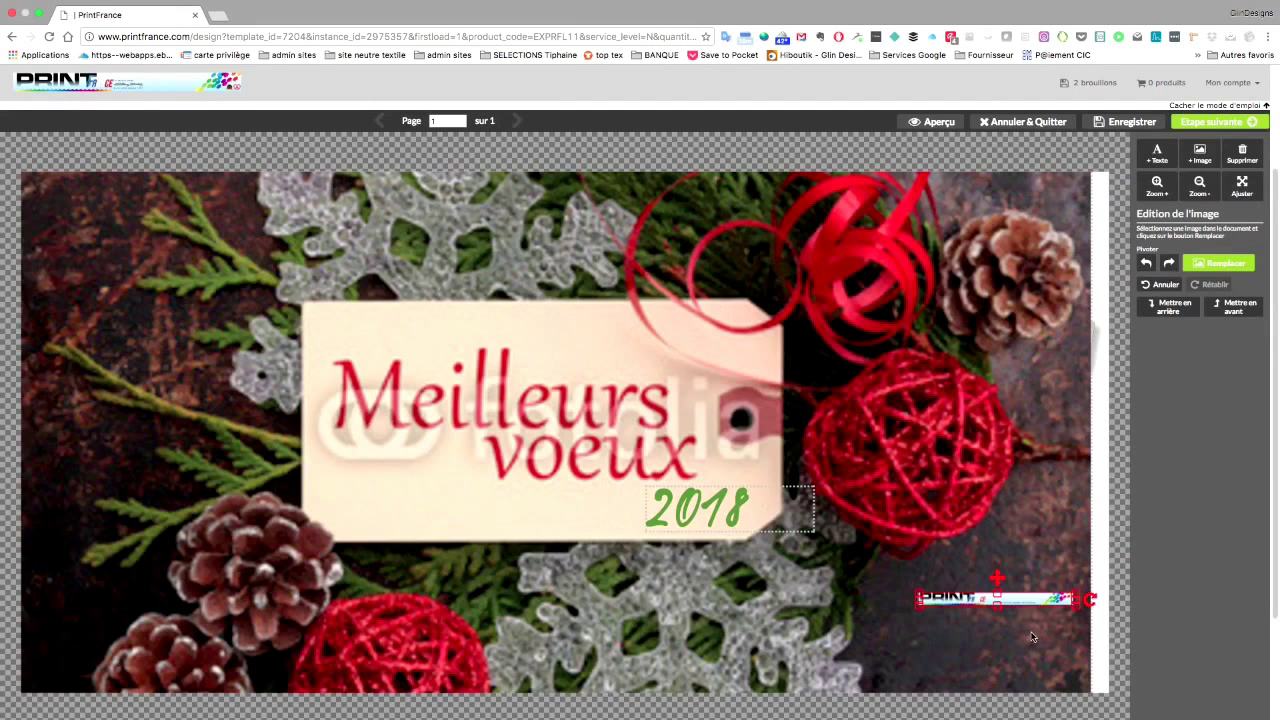
Step: Enlarge the PrintFrance banner to nearly half the card's width and place it along the lower-right edge
drag(986, 608, 994, 602)
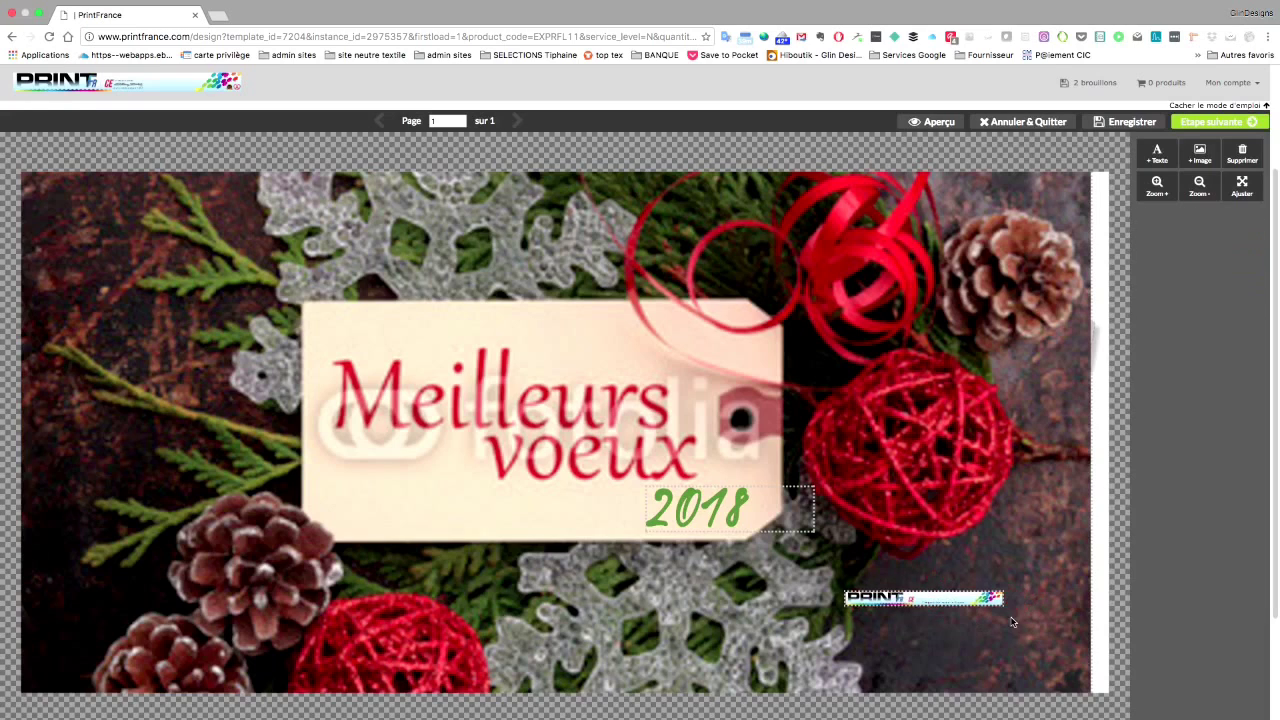
click(958, 601)
drag(1006, 613, 1086, 655)
drag(846, 615, 640, 655)
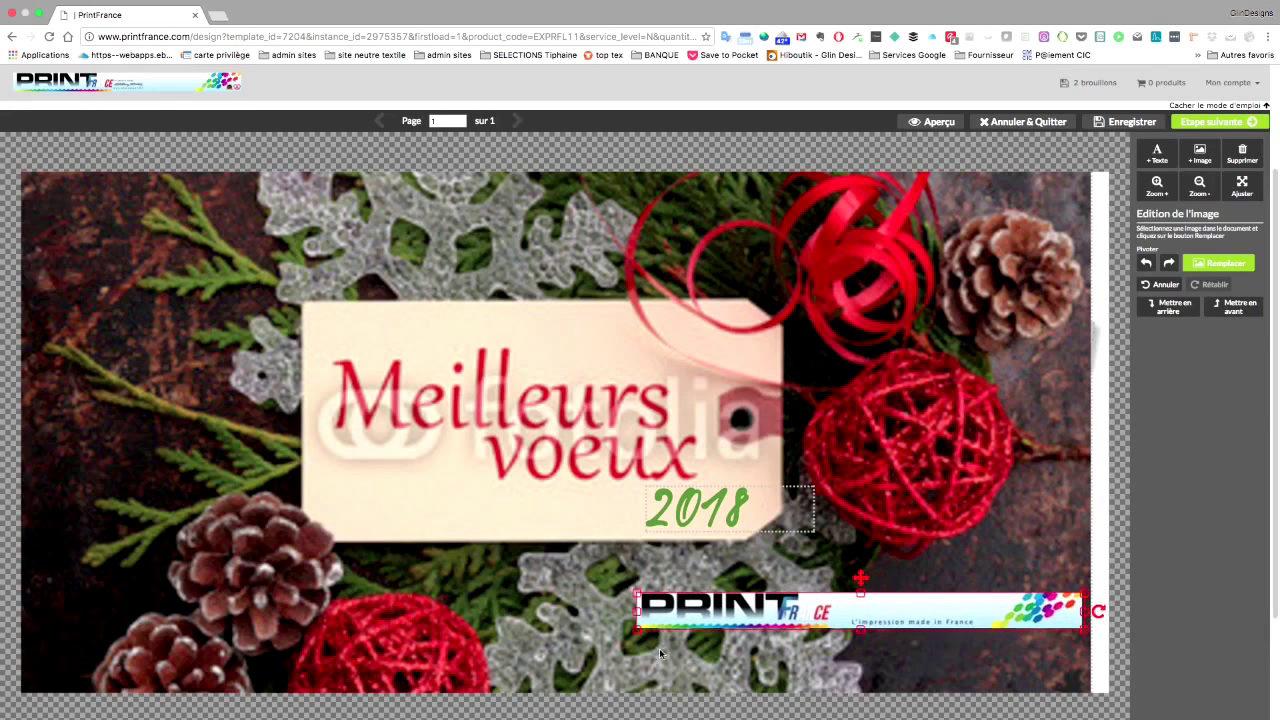
drag(923, 607, 920, 653)
click(962, 591)
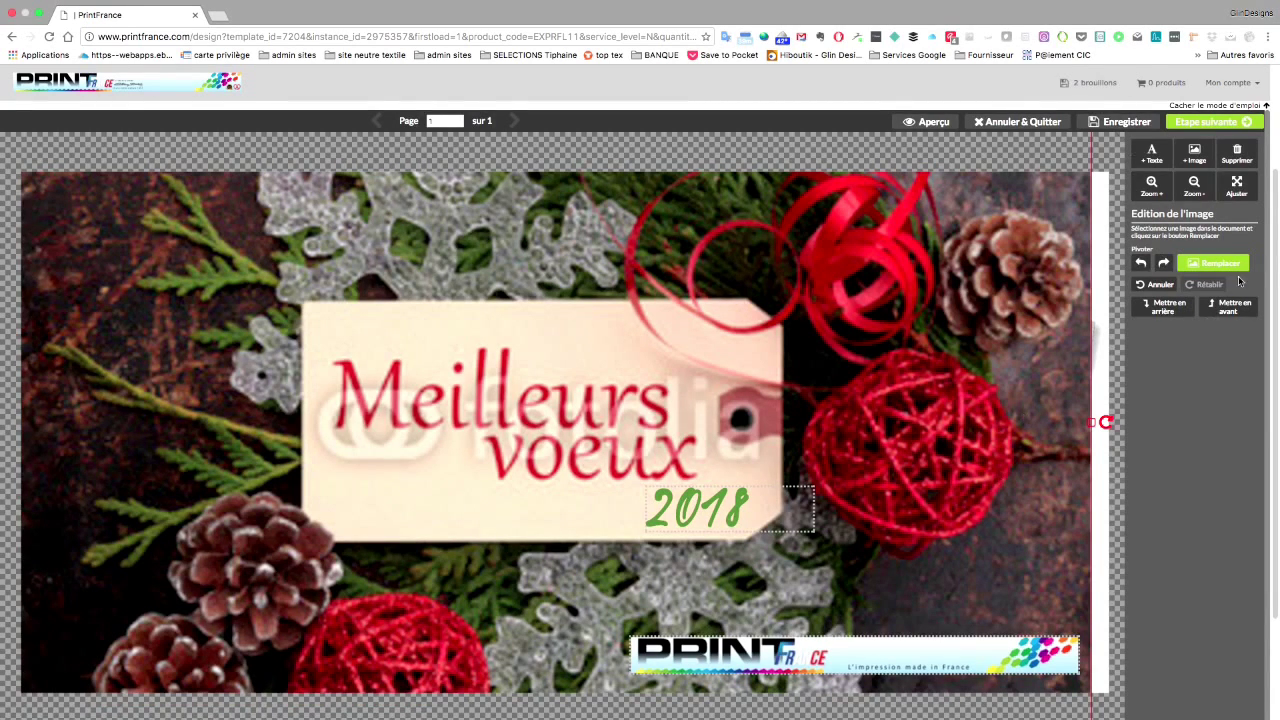
Step: Proceed from the finished design to the print options, review them and add the flyers to the cart
click(1229, 122)
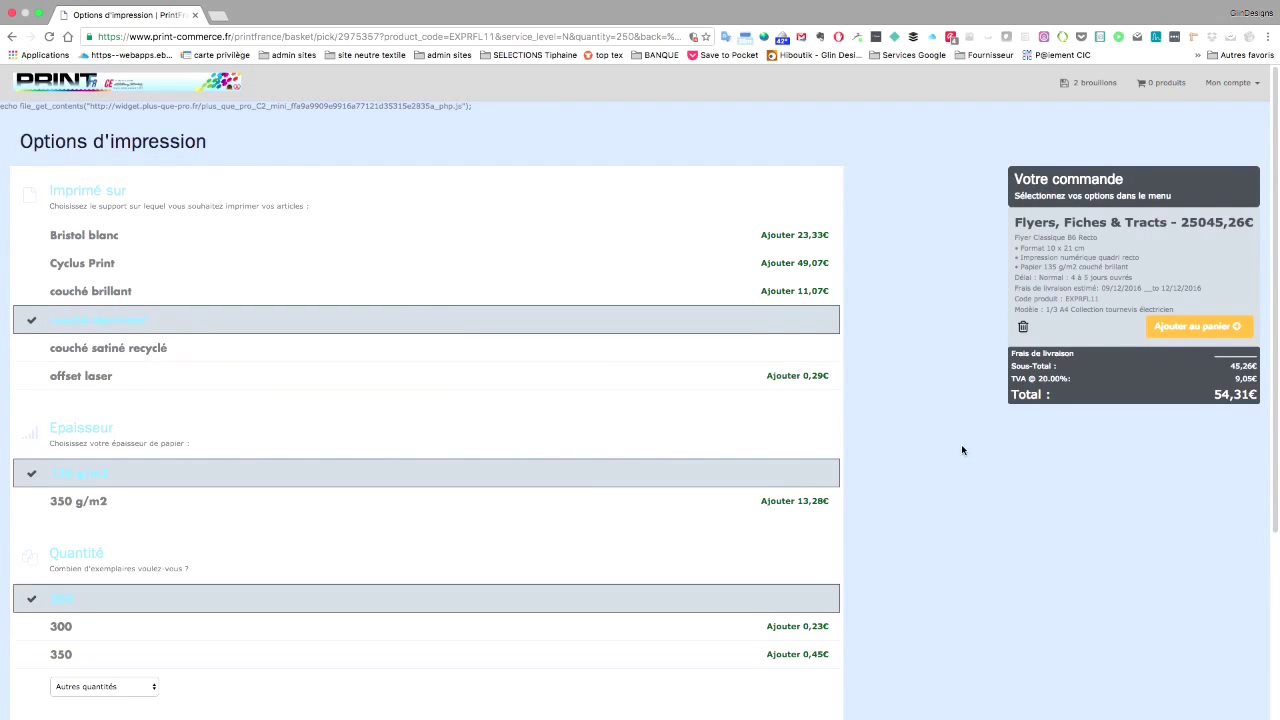
scroll(962, 450, down, 1)
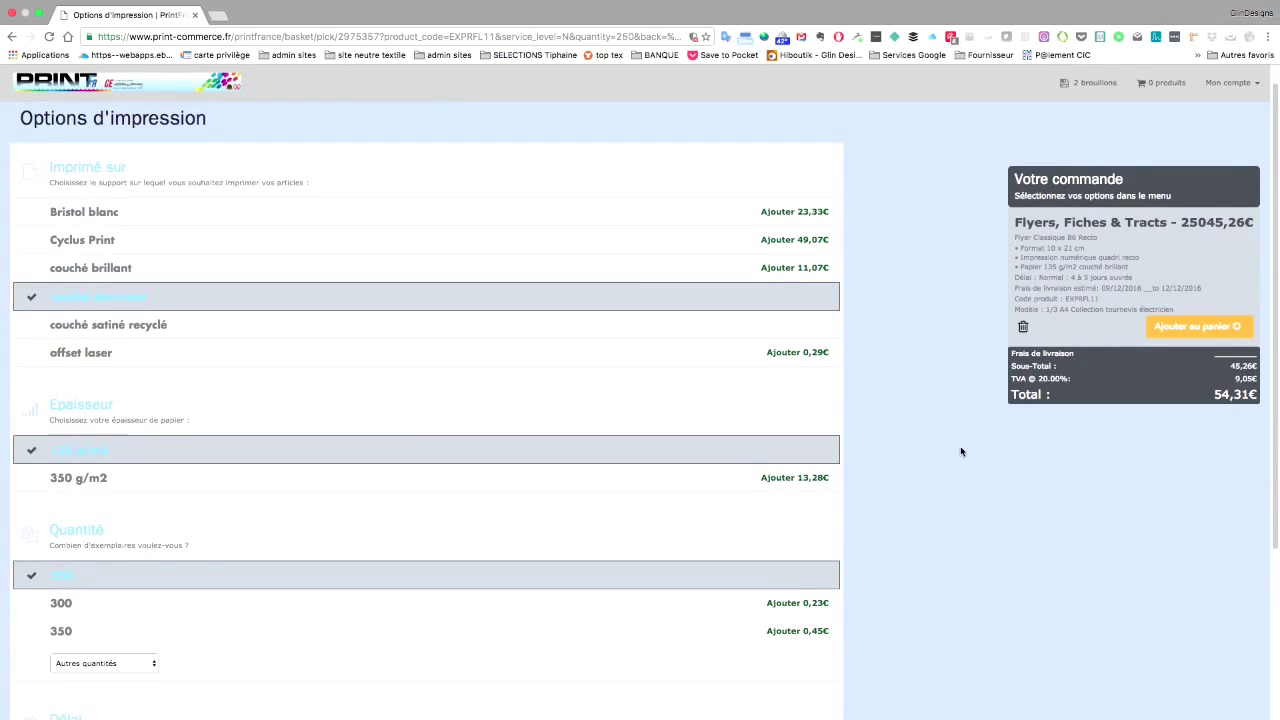
scroll(961, 452, down, 5)
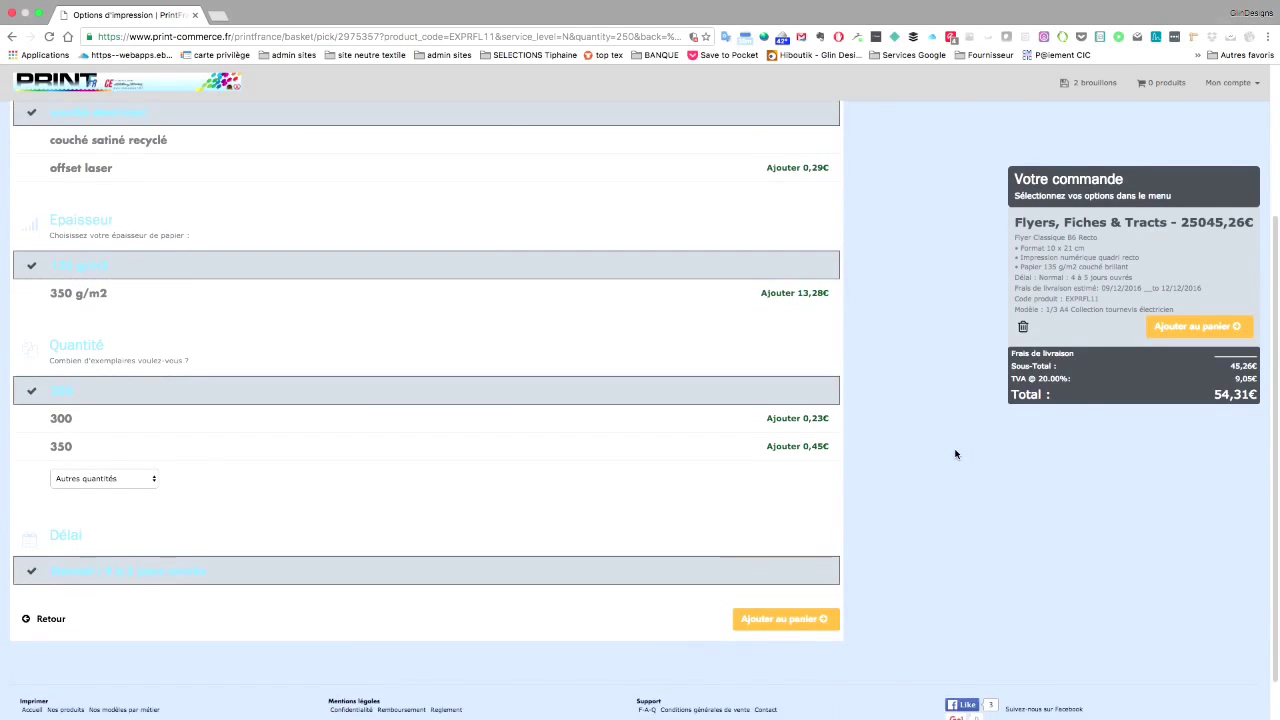
scroll(955, 454, down, 2)
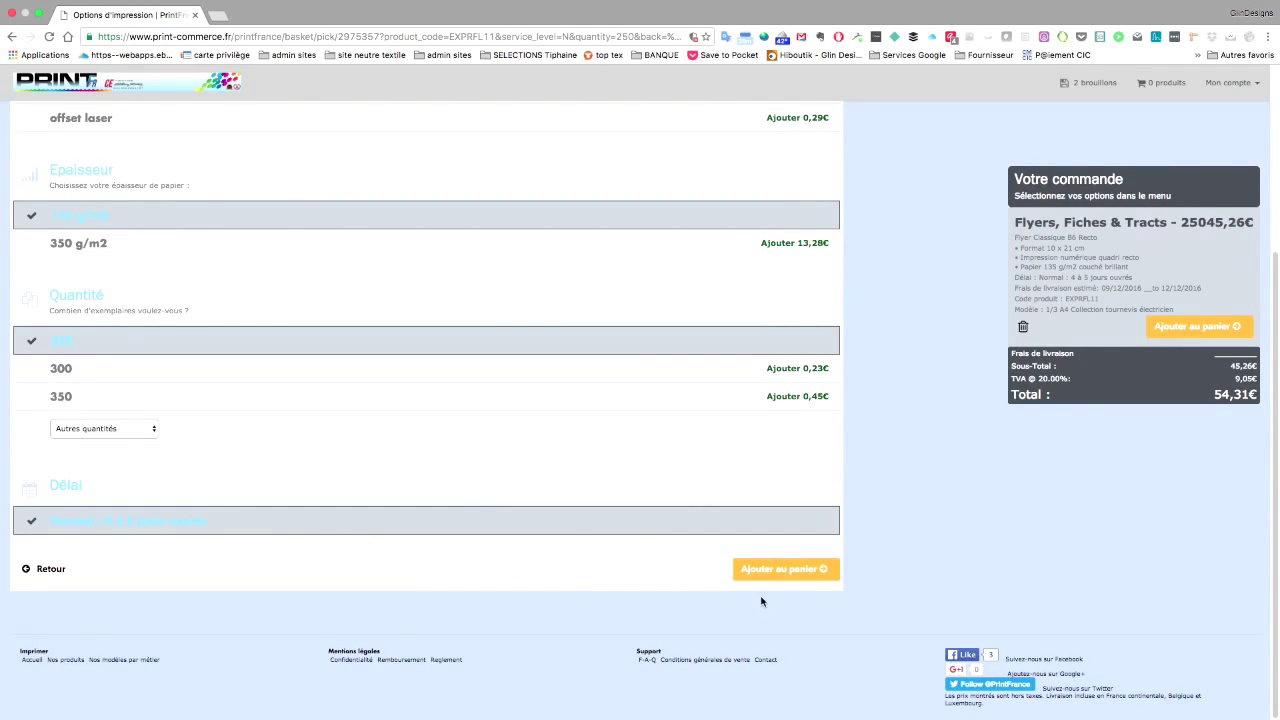
click(773, 566)
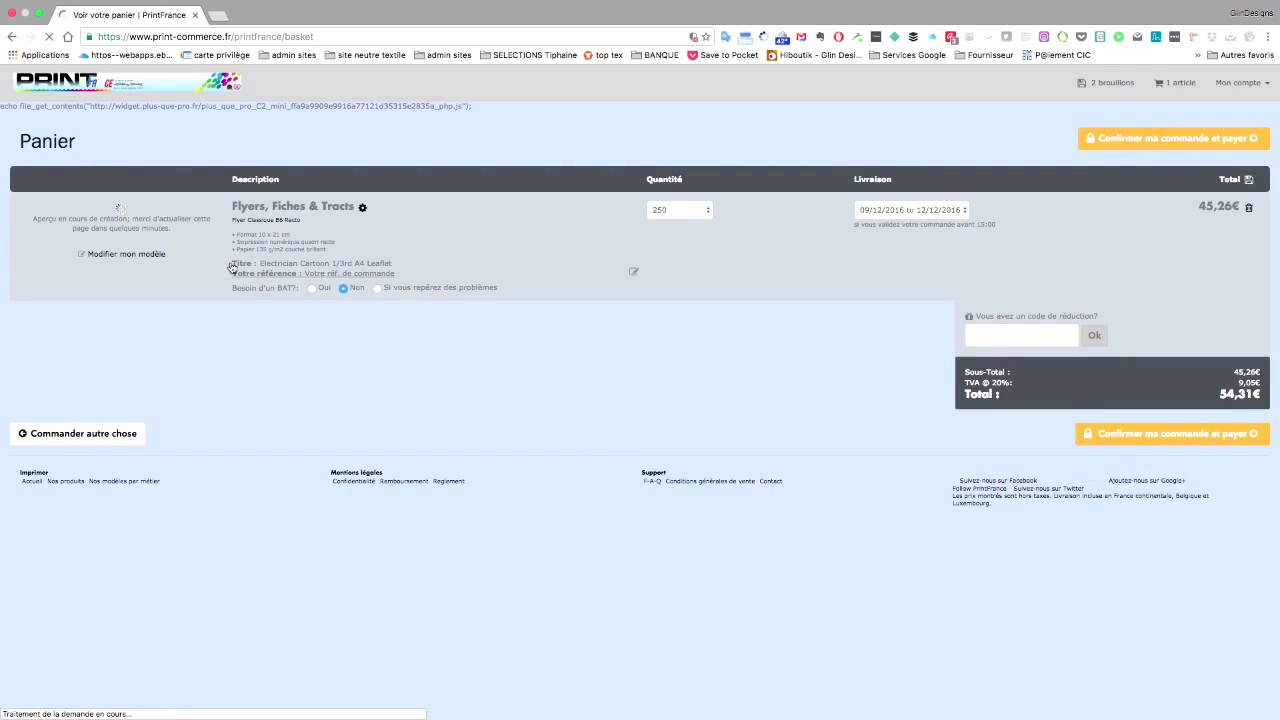
Step: Set the flyers' quantity in the cart to 500, and open and dismiss the order reference editor
click(710, 211)
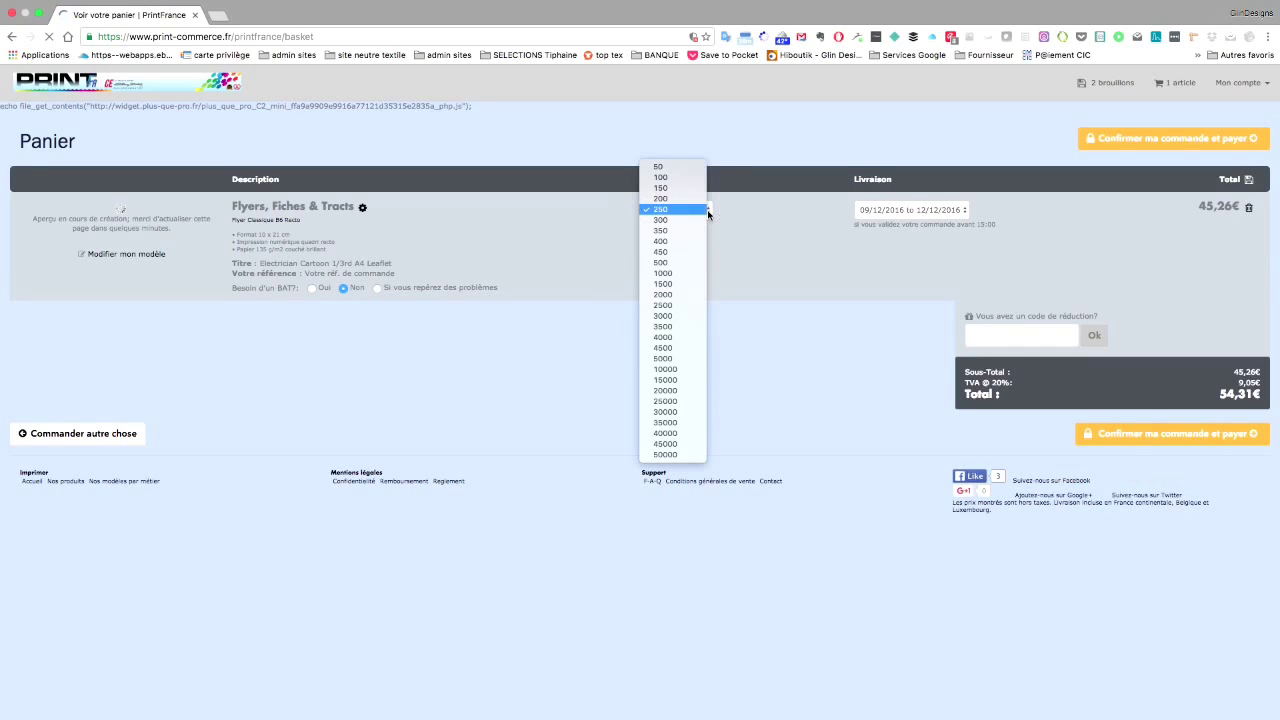
click(664, 262)
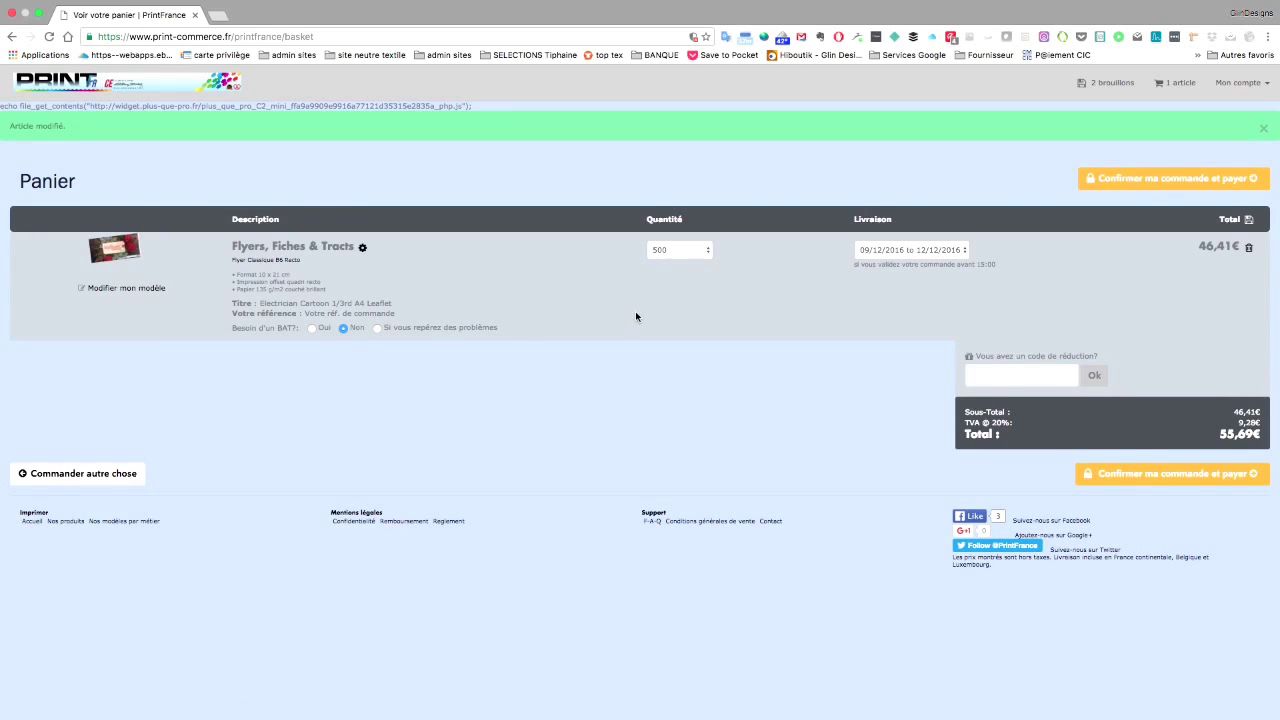
click(413, 312)
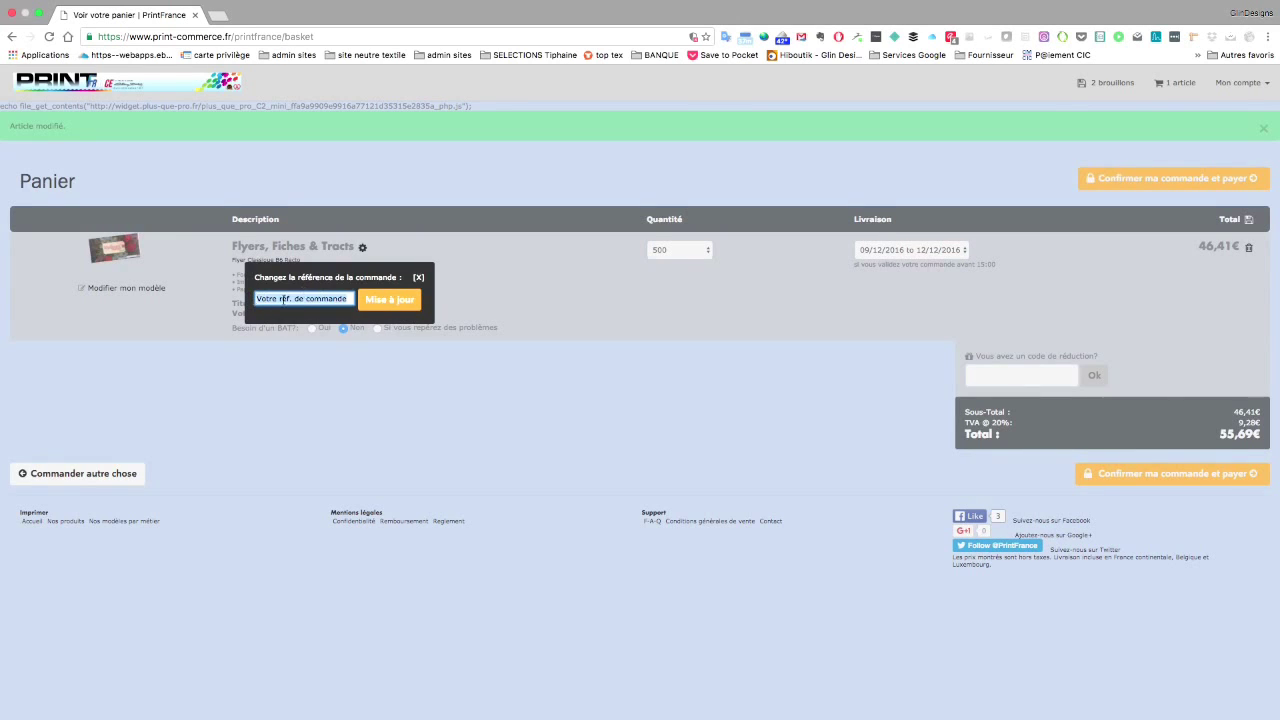
click(418, 277)
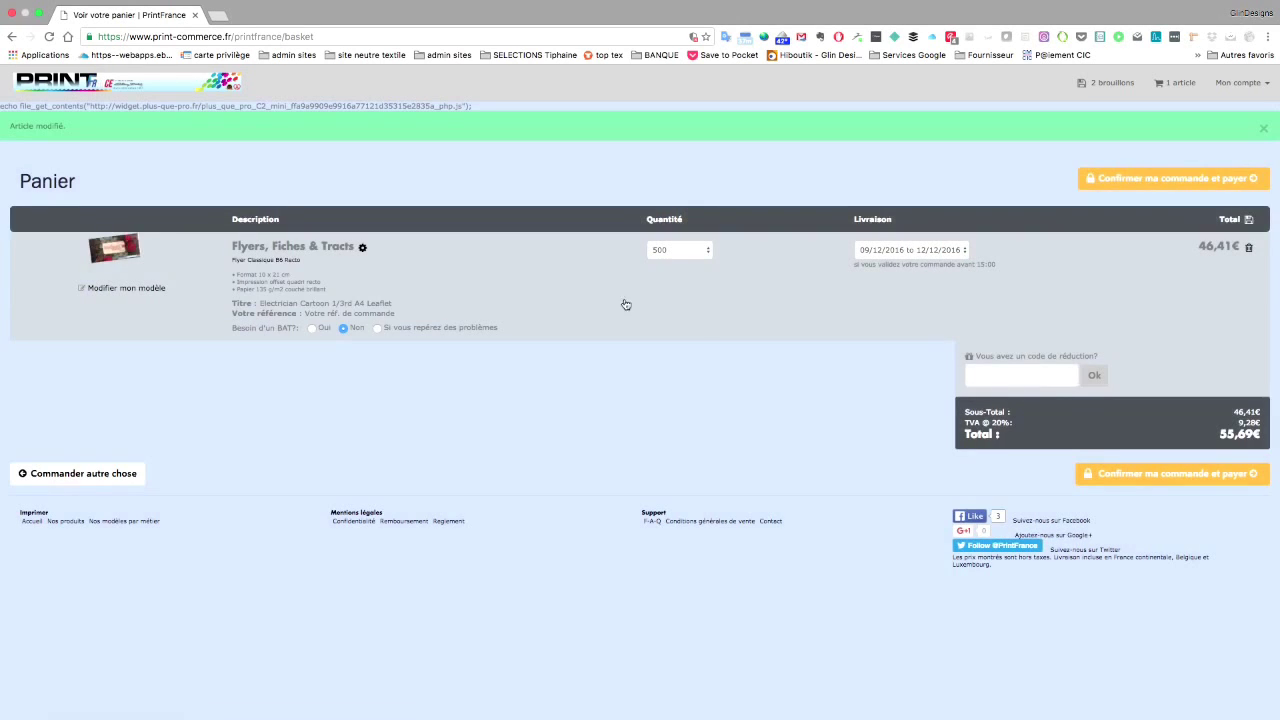